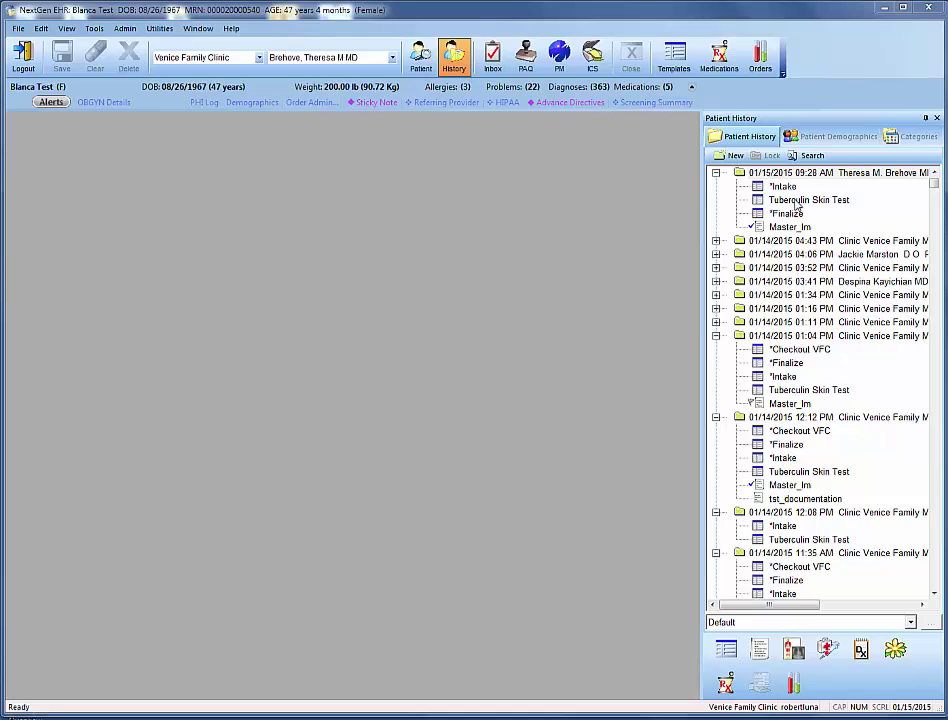
# Add the 795.51 nonspecific tuberculin skin test reaction as a second Tuberculin Skin Test assessment
pyautogui.doubleClick(800, 200)
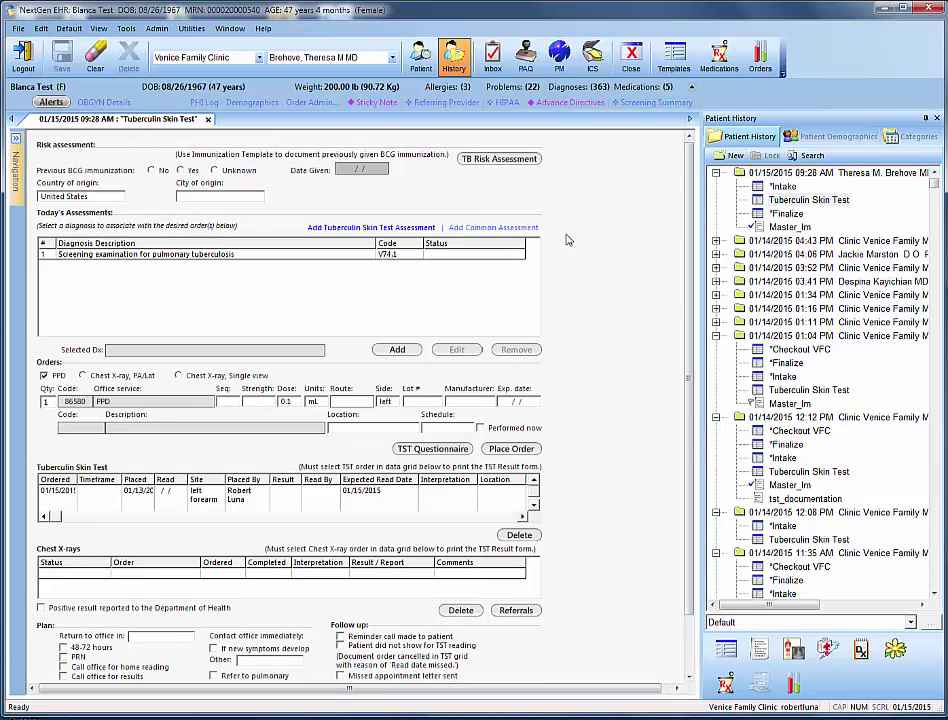
pyautogui.click(357, 229)
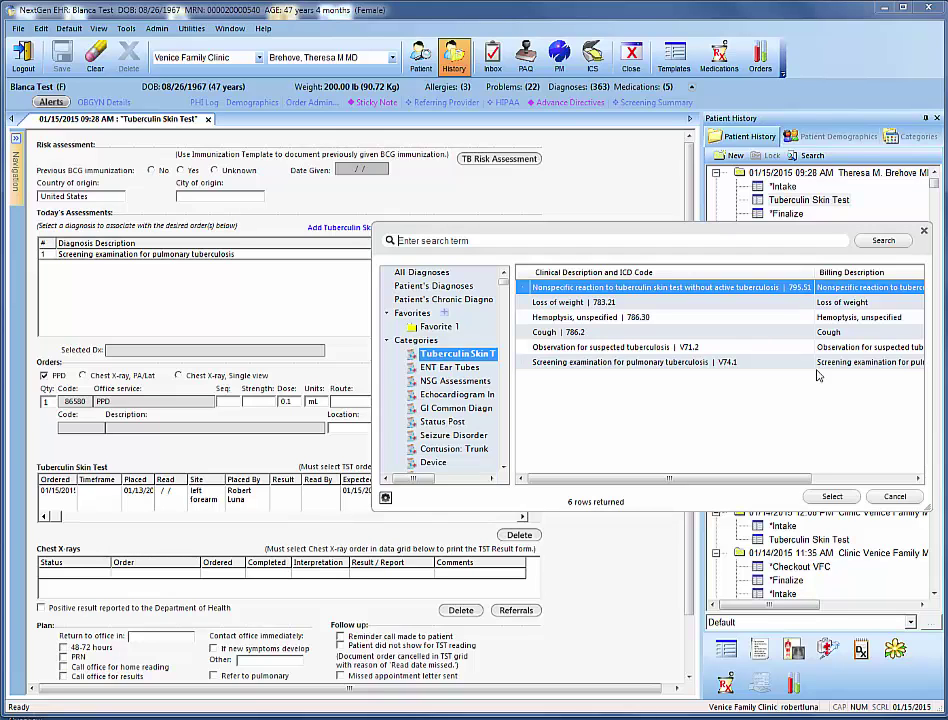
pyautogui.click(832, 496)
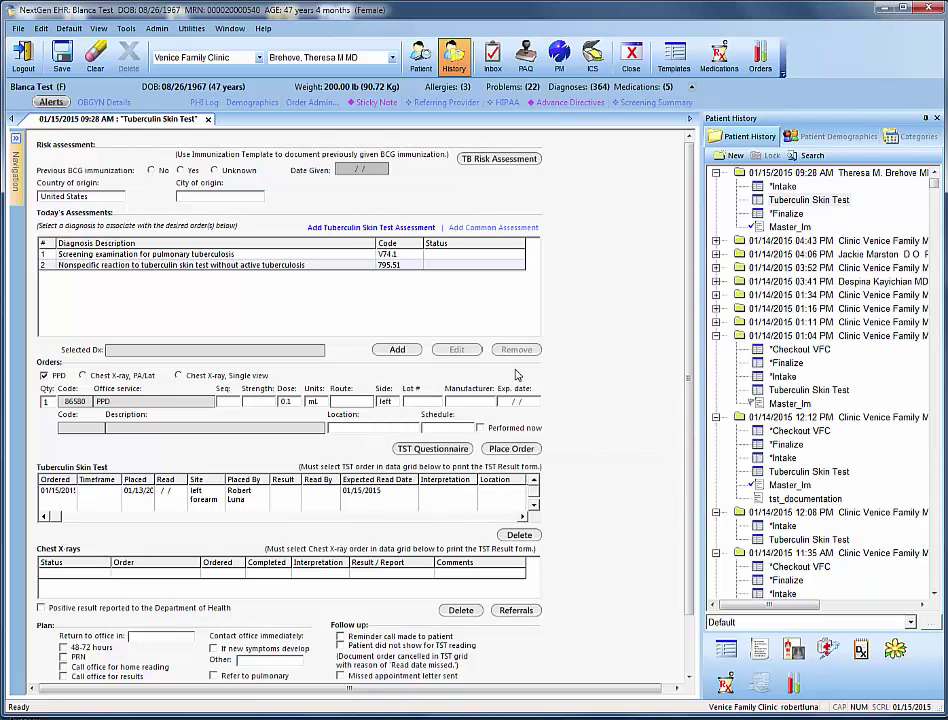
# Answer all eight TST symptom survey questions negative, include it in the document, and save
pyautogui.scroll(-3, 688, 365)
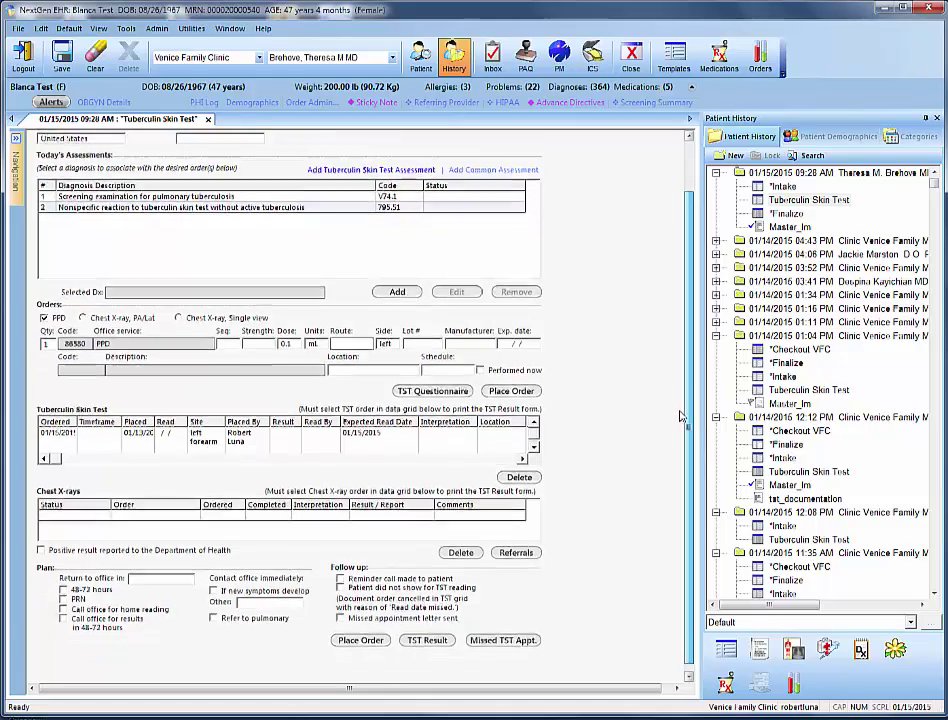
pyautogui.click(445, 391)
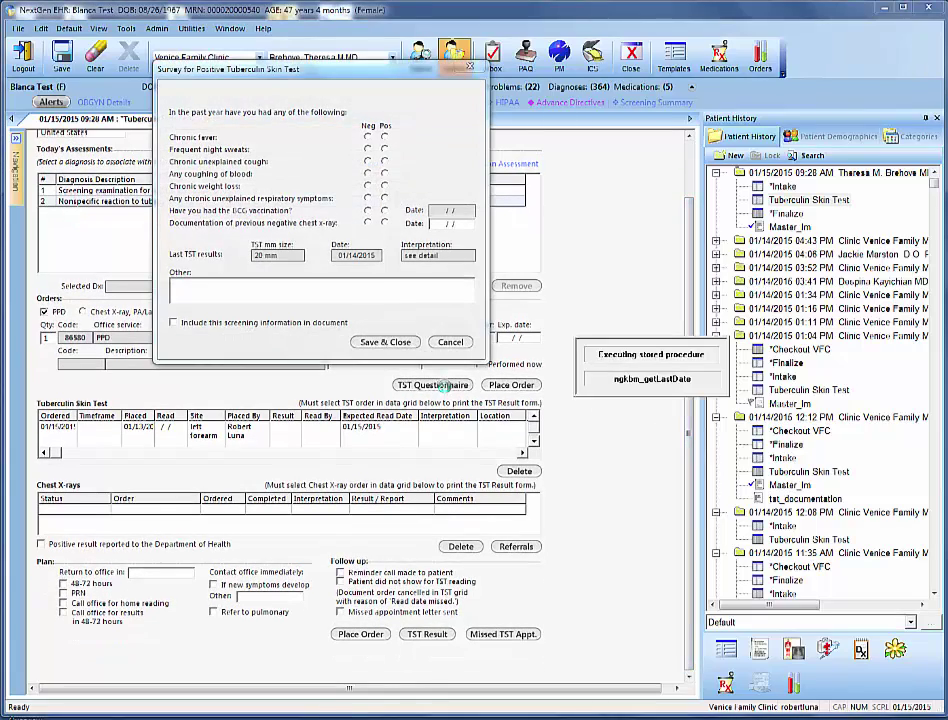
pyautogui.click(368, 138)
pyautogui.click(367, 150)
pyautogui.click(367, 162)
pyautogui.click(367, 174)
pyautogui.click(367, 186)
pyautogui.click(367, 198)
pyautogui.click(367, 210)
pyautogui.click(367, 223)
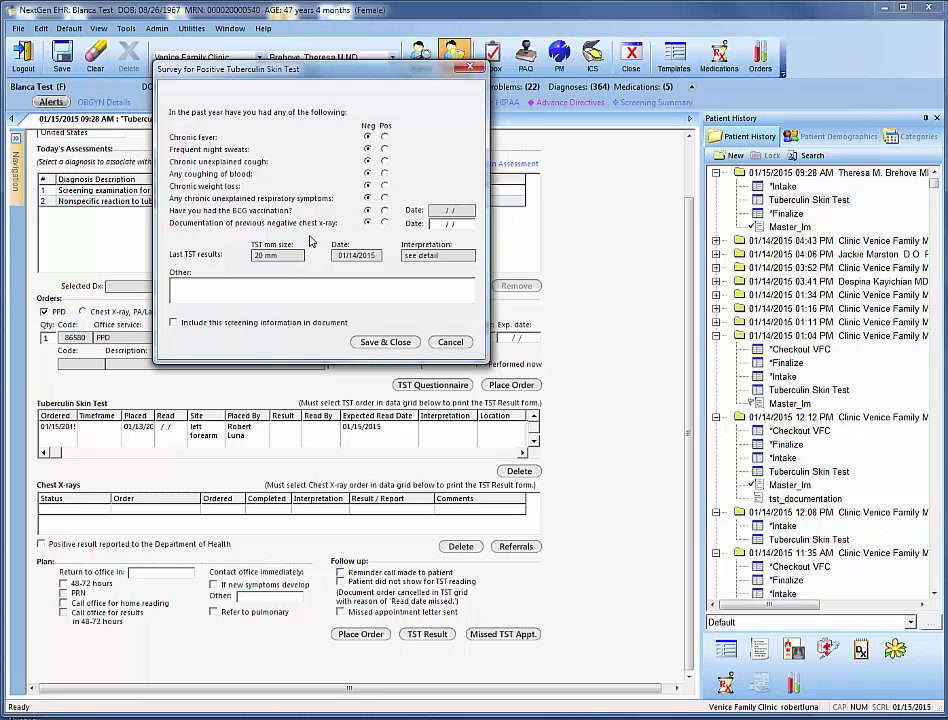
pyautogui.click(173, 323)
pyautogui.click(370, 342)
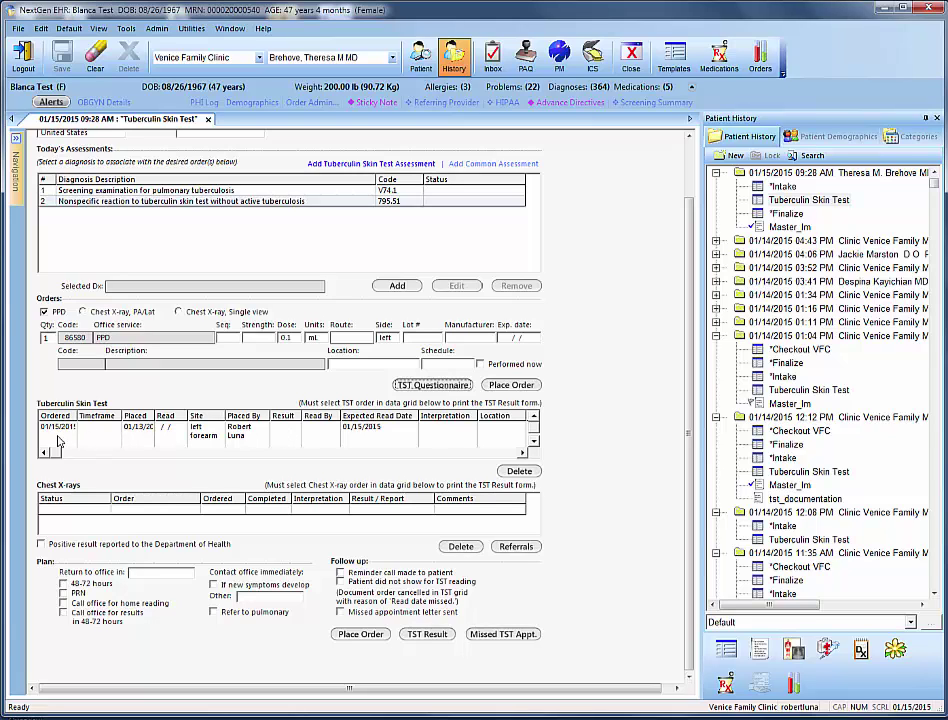
# Mark the skin test result as read on 01/15/2015
pyautogui.doubleClick(334, 430)
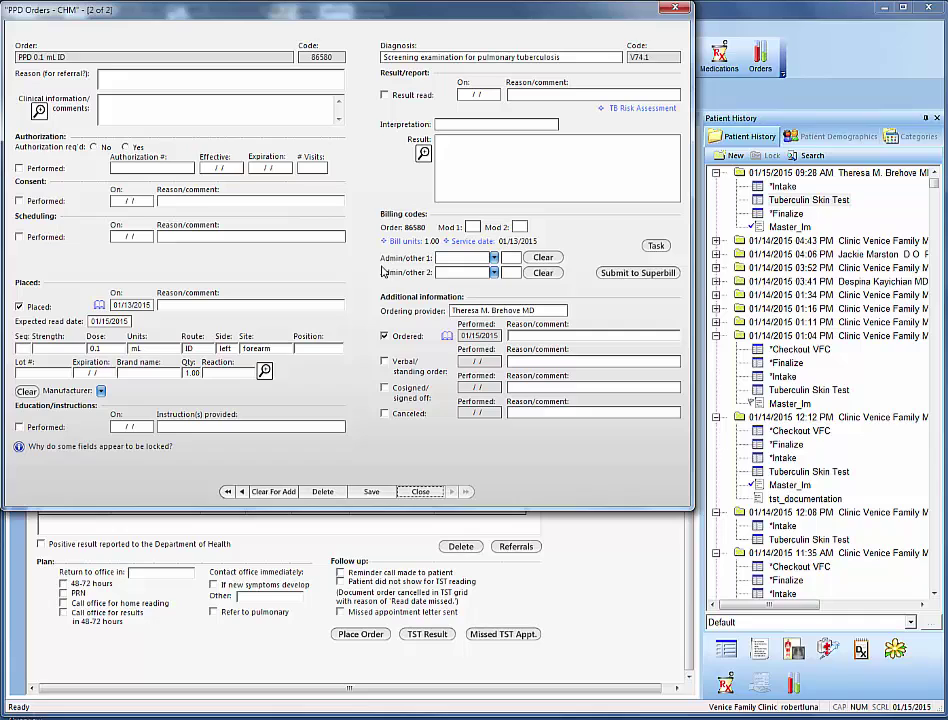
pyautogui.click(384, 95)
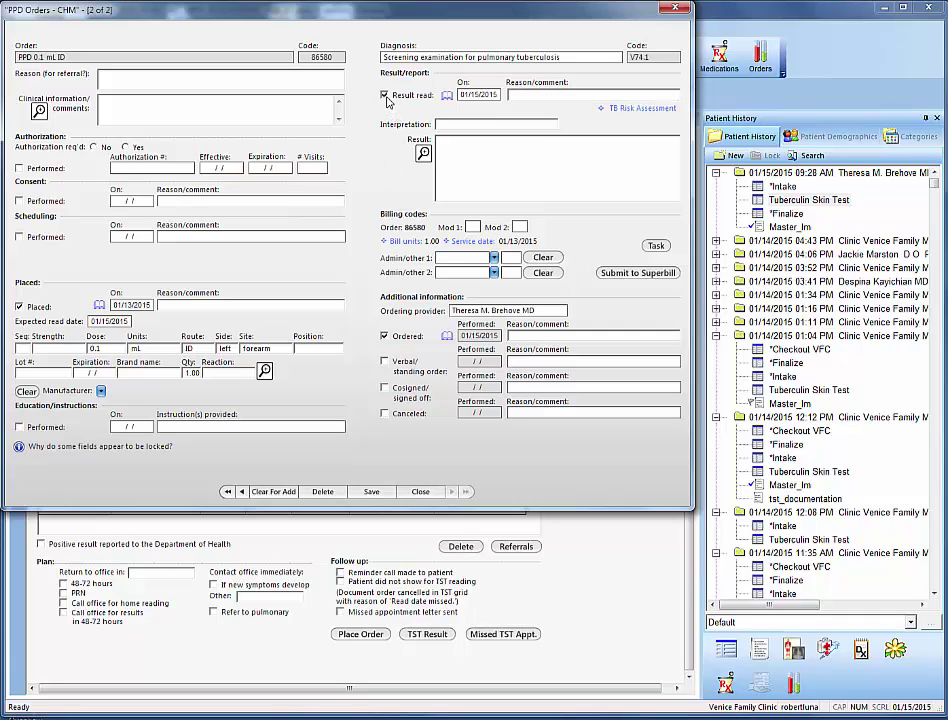
pyautogui.click(490, 95)
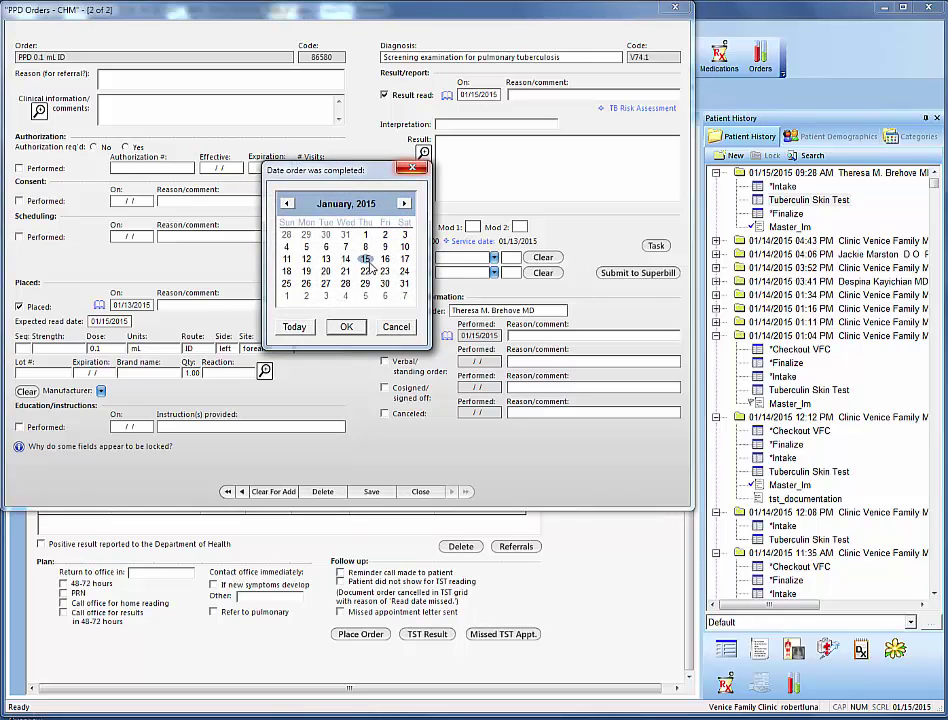
pyautogui.click(346, 328)
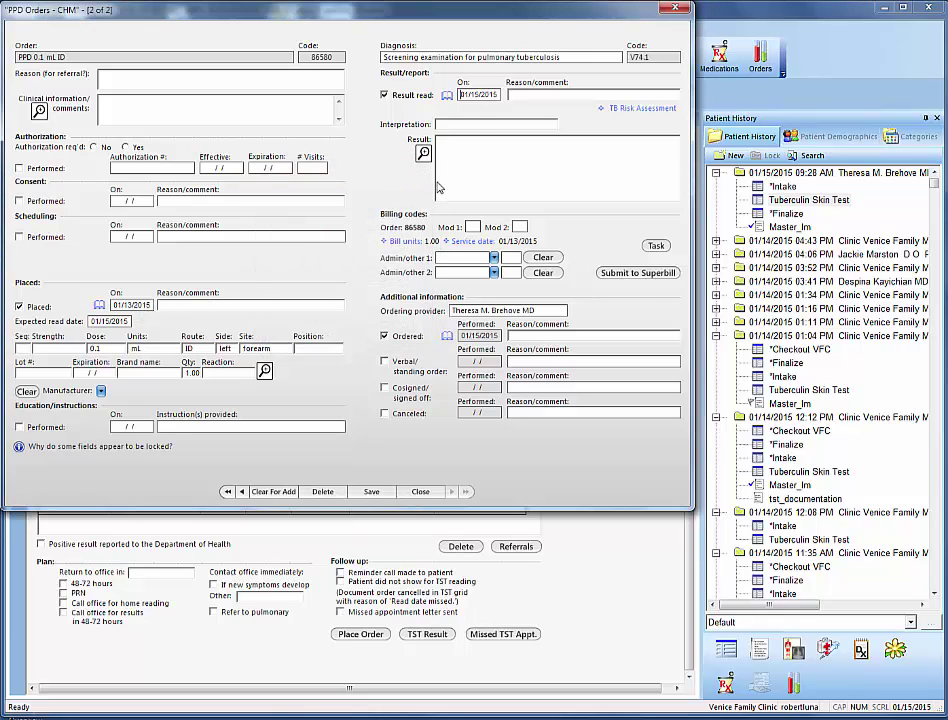
# Record a positive interpretation with 20 mm induration and save the skin test reading
pyautogui.click(456, 122)
pyautogui.press('Down')
pyautogui.press('Return')
pyautogui.click(485, 155)
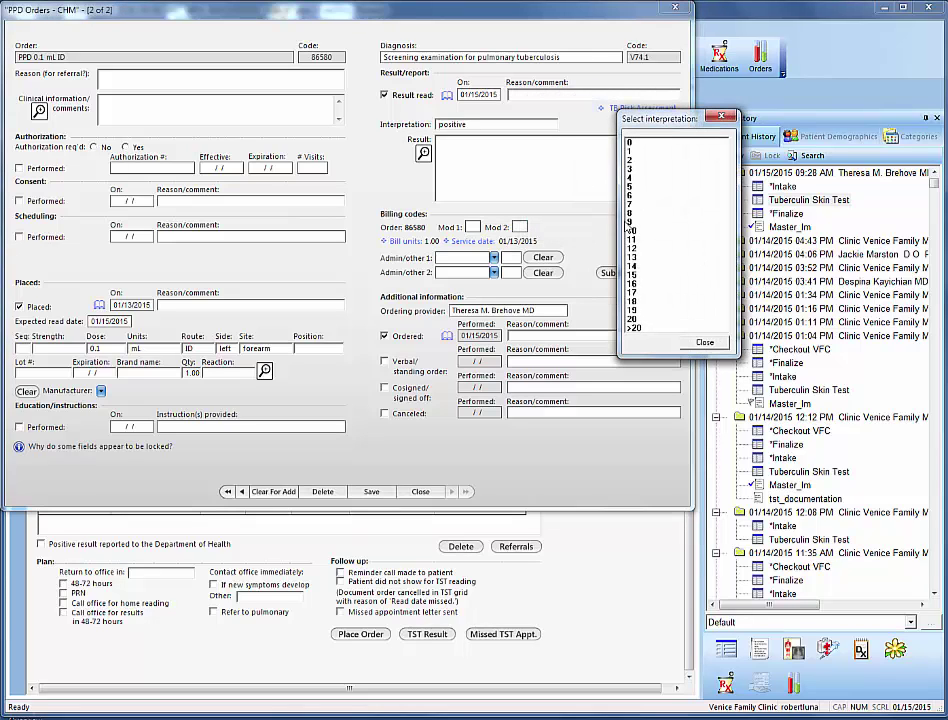
pyautogui.click(633, 320)
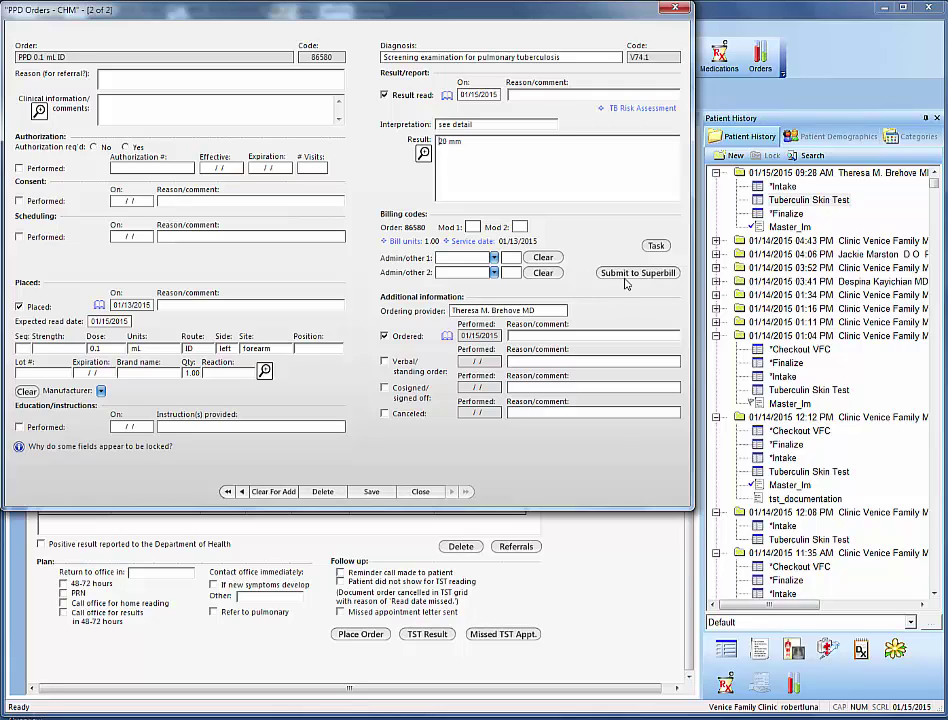
pyautogui.click(371, 492)
pyautogui.click(420, 492)
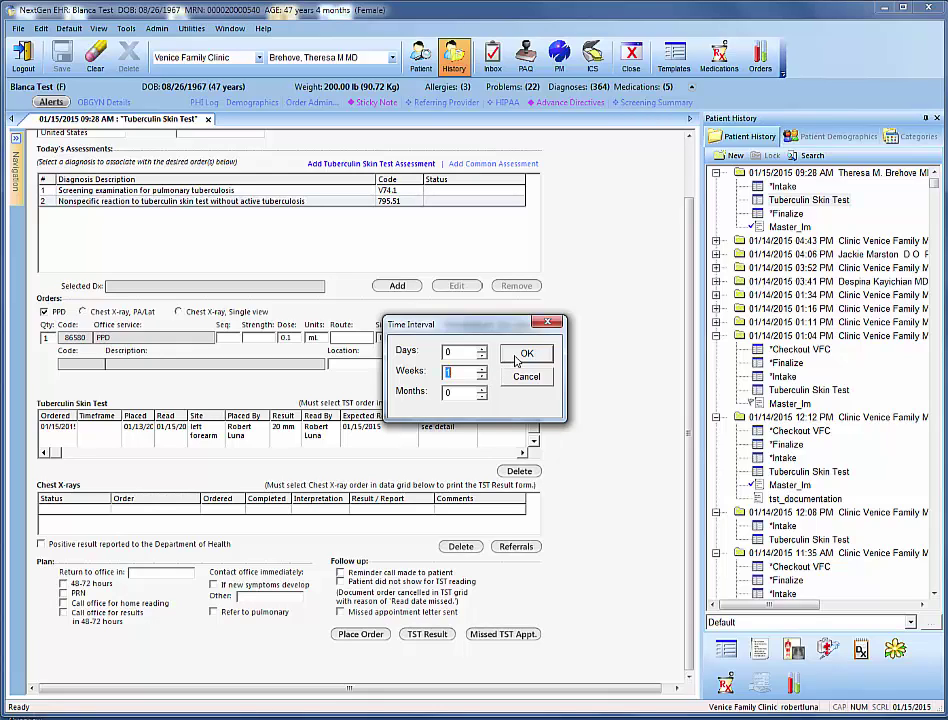
# Set the return-to-office interval to 1 week and select the skin test row
pyautogui.click(518, 358)
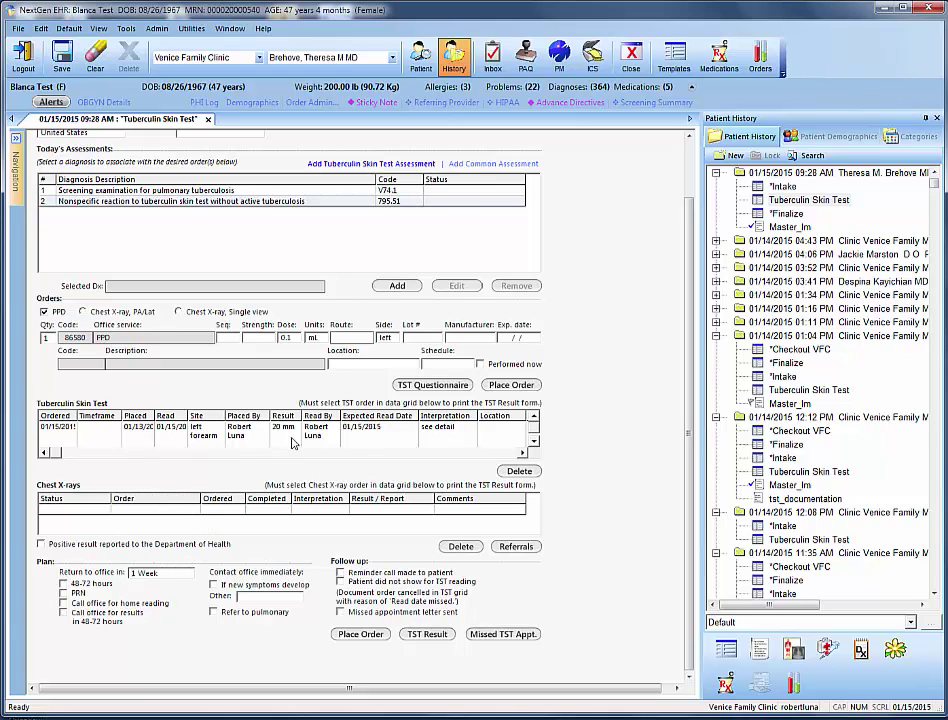
pyautogui.click(350, 436)
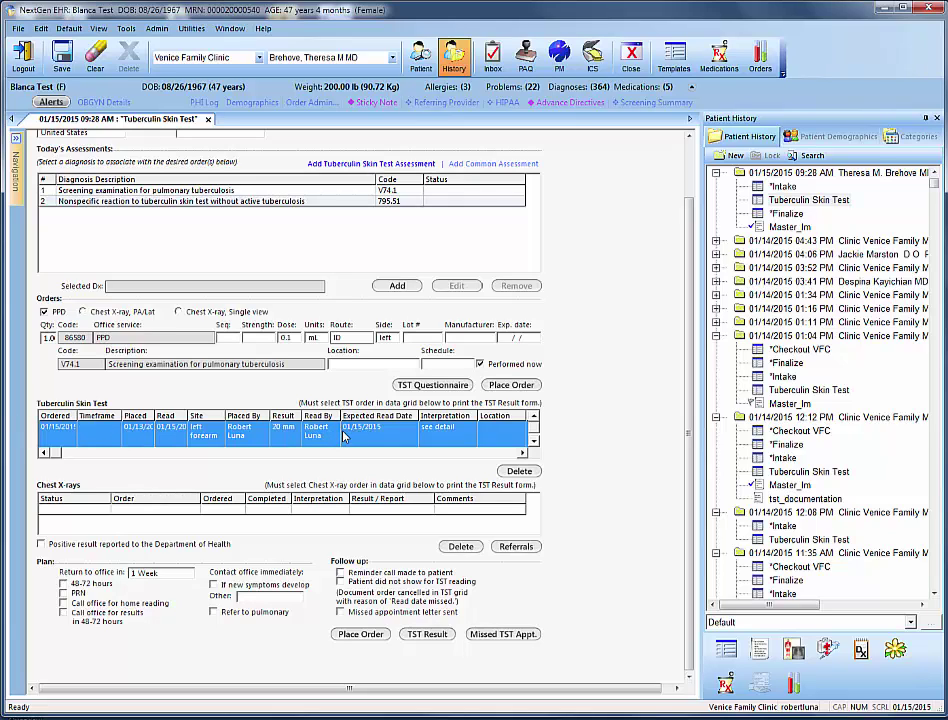
# Generate the TST result document, proceeding despite the missing X-ray data
pyautogui.click(425, 634)
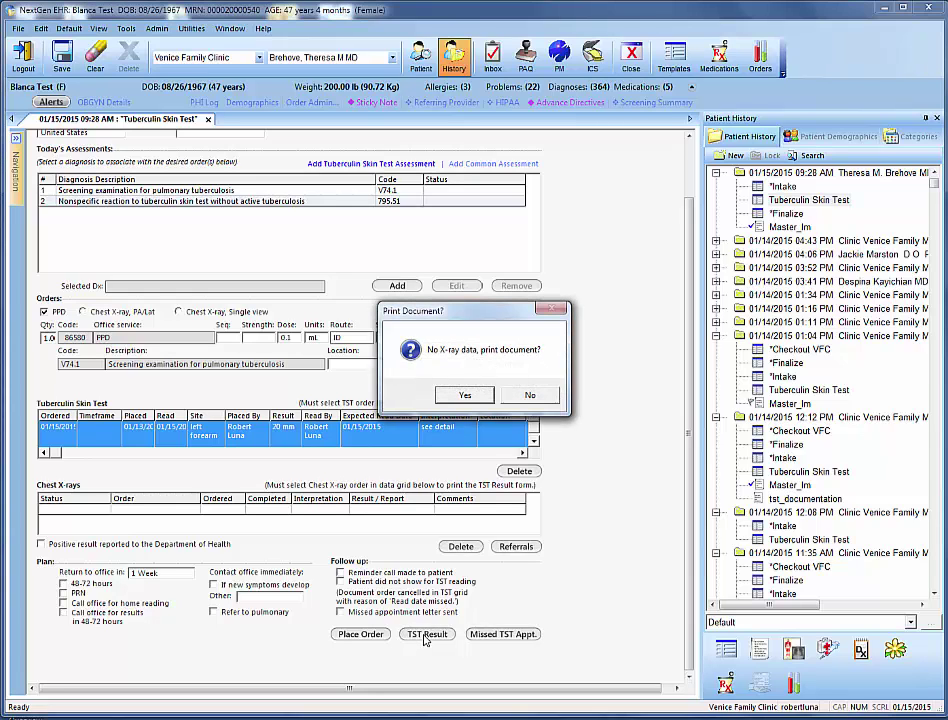
pyautogui.click(463, 394)
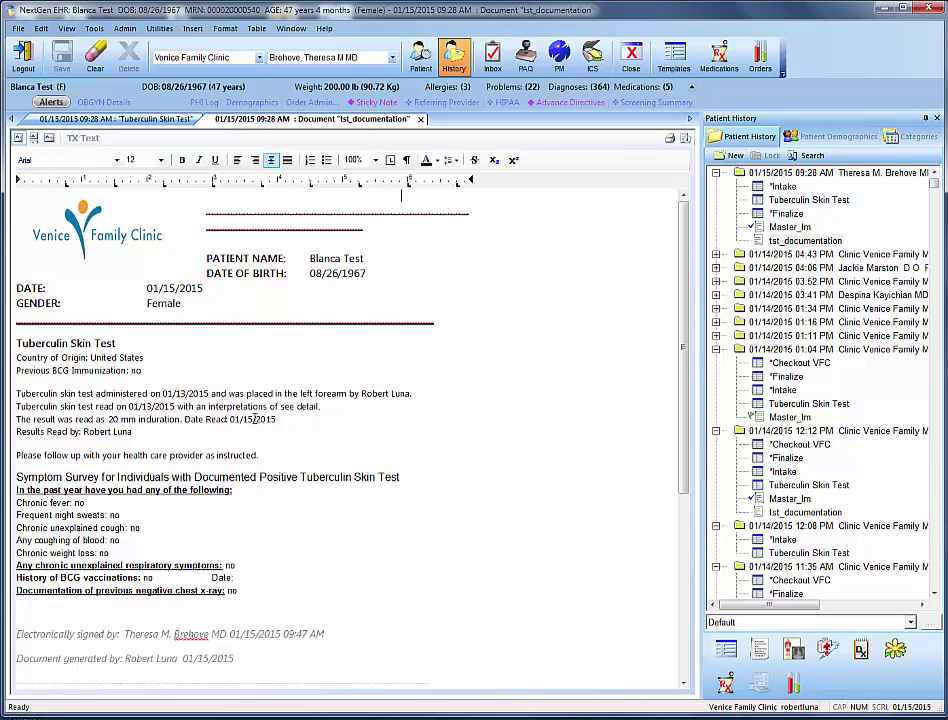
# Correct the document's read date from 01/13/2015 to 01/15/2015, save, and close it
pyautogui.doubleClick(150, 407)
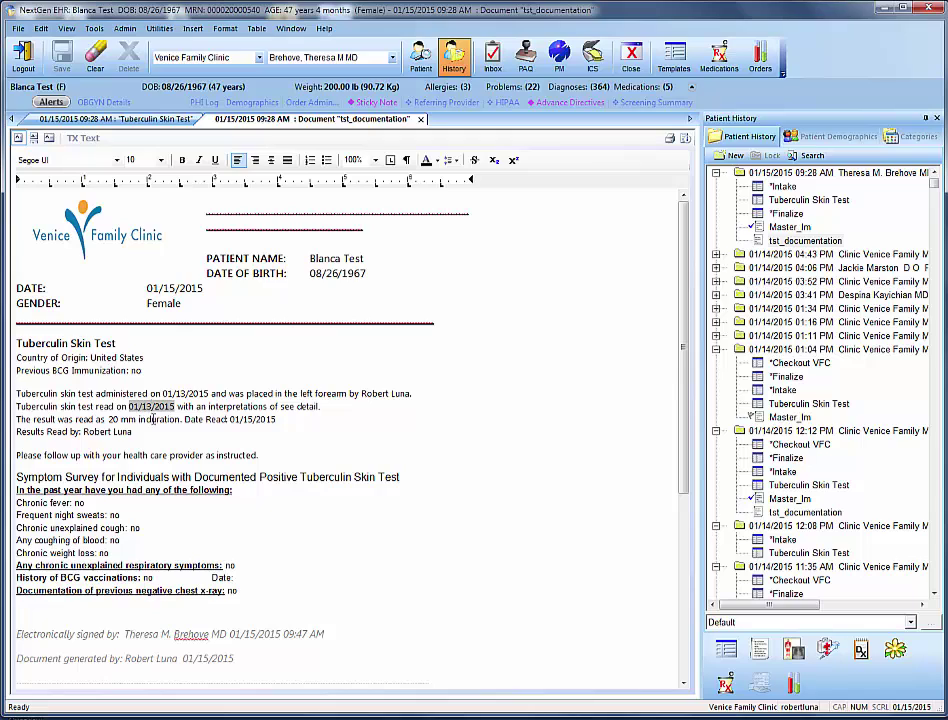
pyautogui.write('01/15/2015')
pyautogui.click(62, 58)
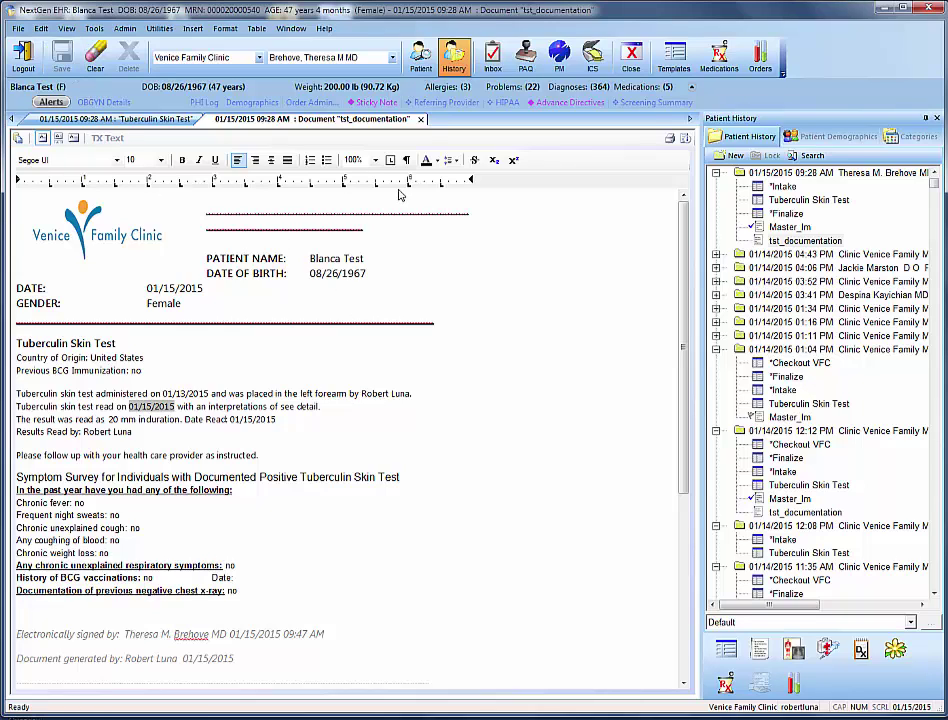
pyautogui.click(421, 121)
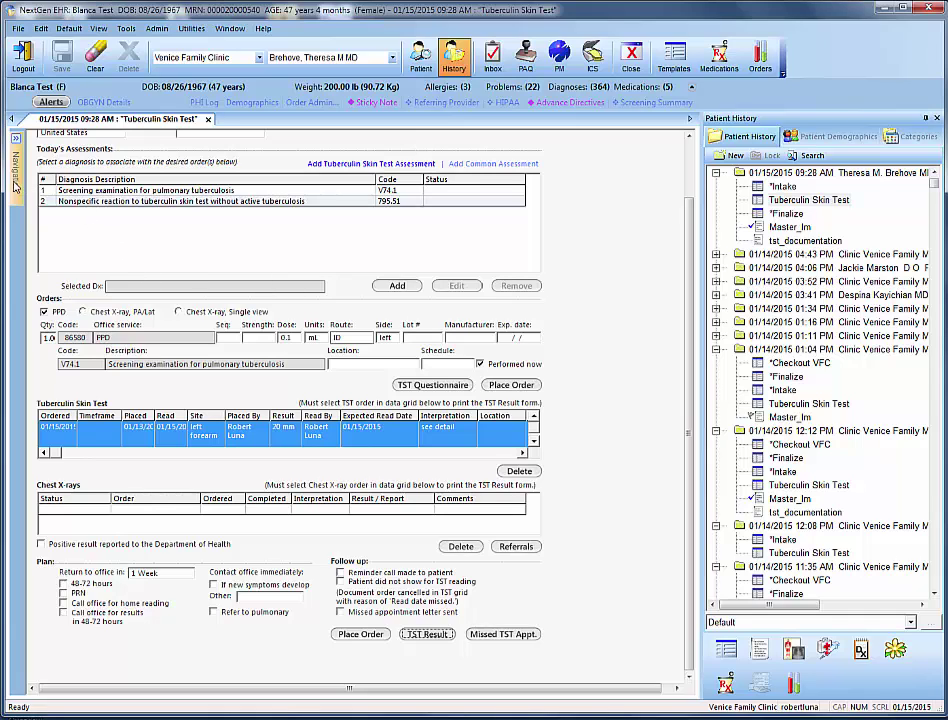
# Open the visit's SOAP template and its My Plan window
pyautogui.moveTo(15, 186)
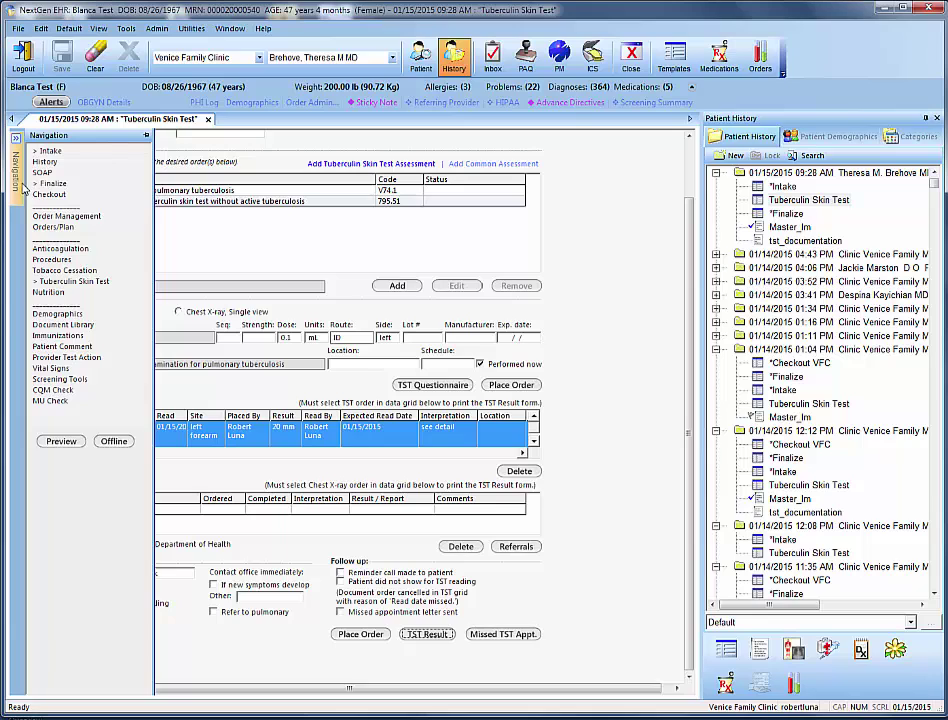
pyautogui.click(42, 173)
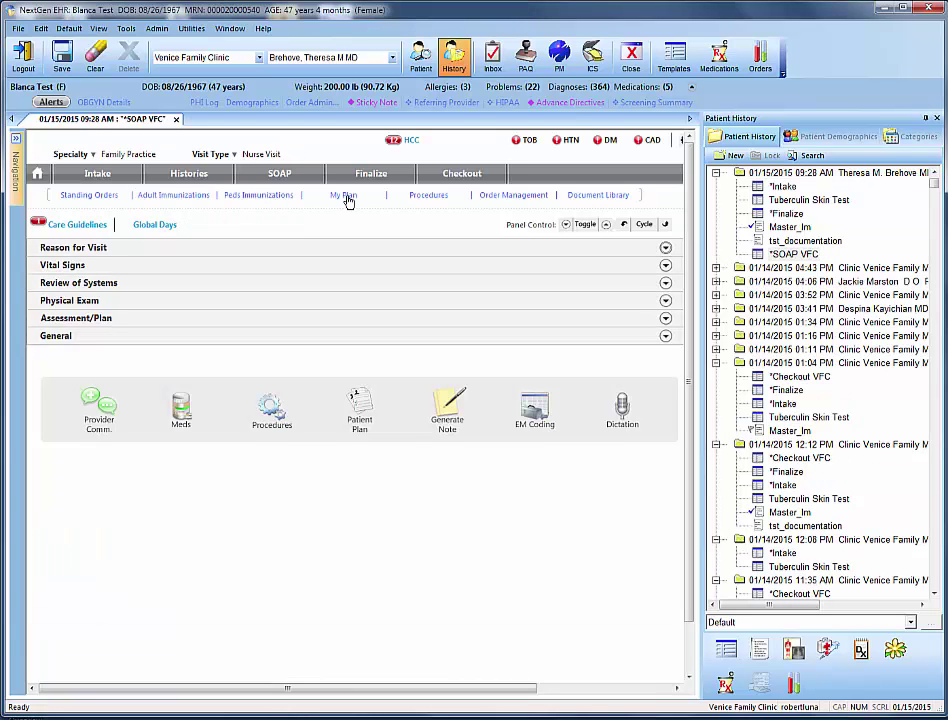
pyautogui.click(344, 196)
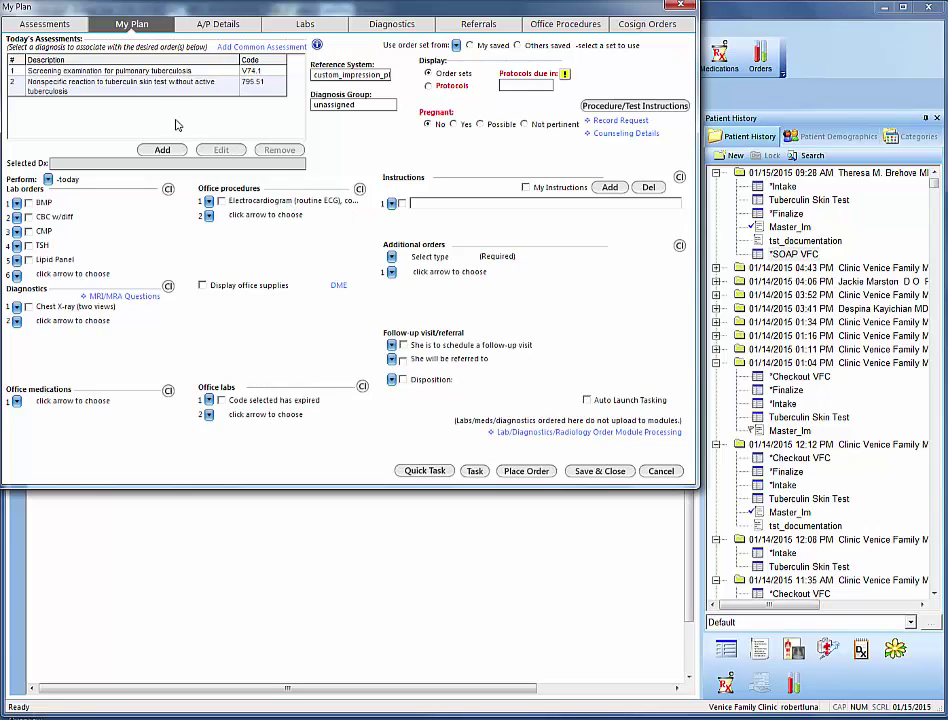
# Load the nonspecific reaction diagnosis plan and reposition the My Plan window
pyautogui.click(163, 90)
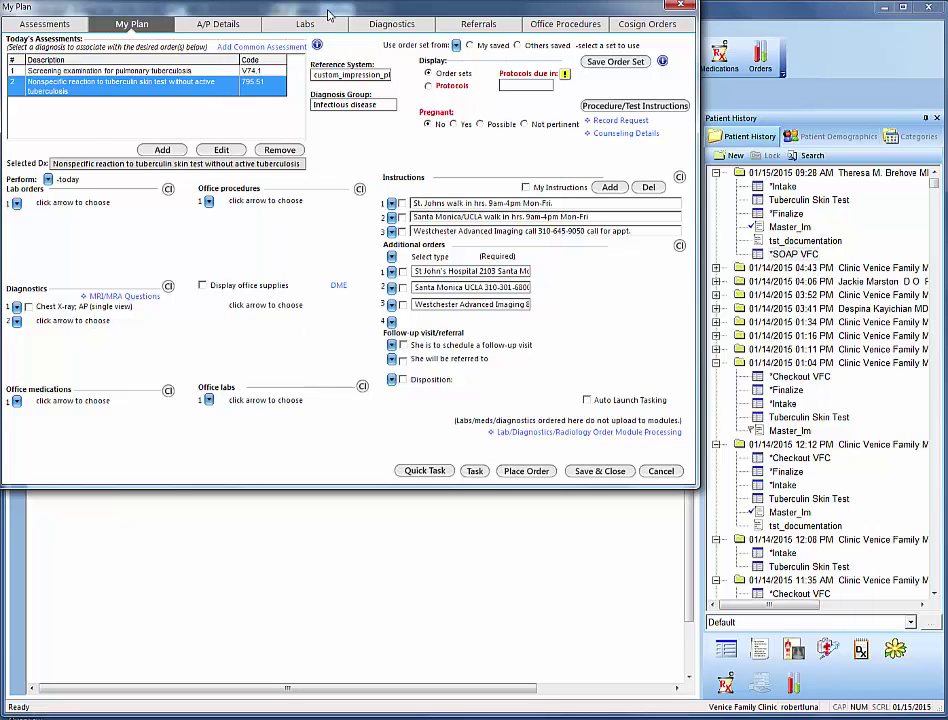
pyautogui.moveTo(245, 9); pyautogui.dragTo(269, 98)
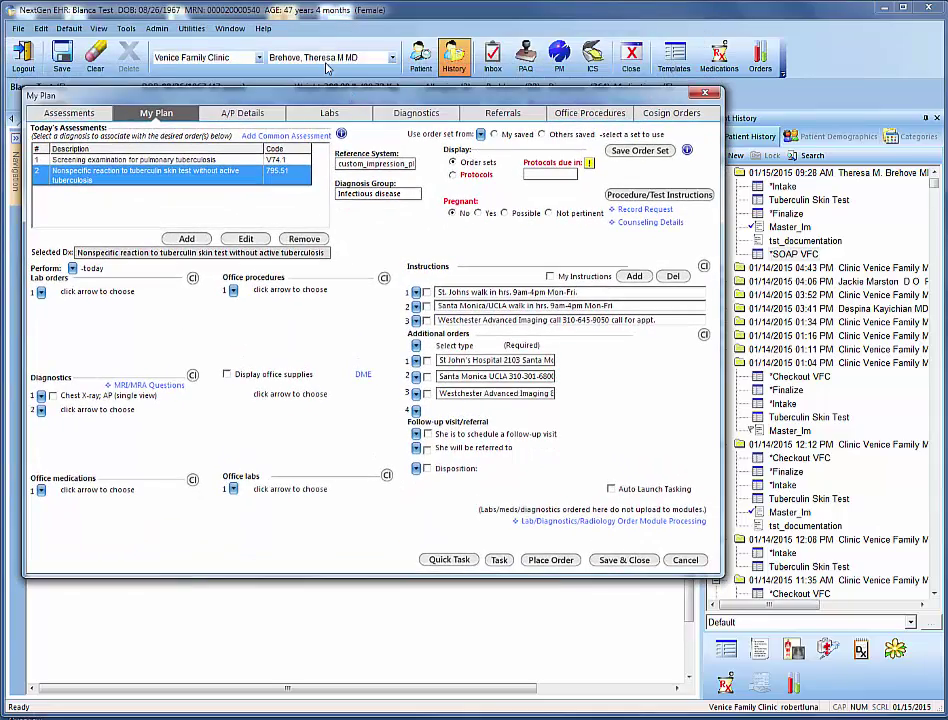
pyautogui.moveTo(352, 97); pyautogui.dragTo(350, 26)
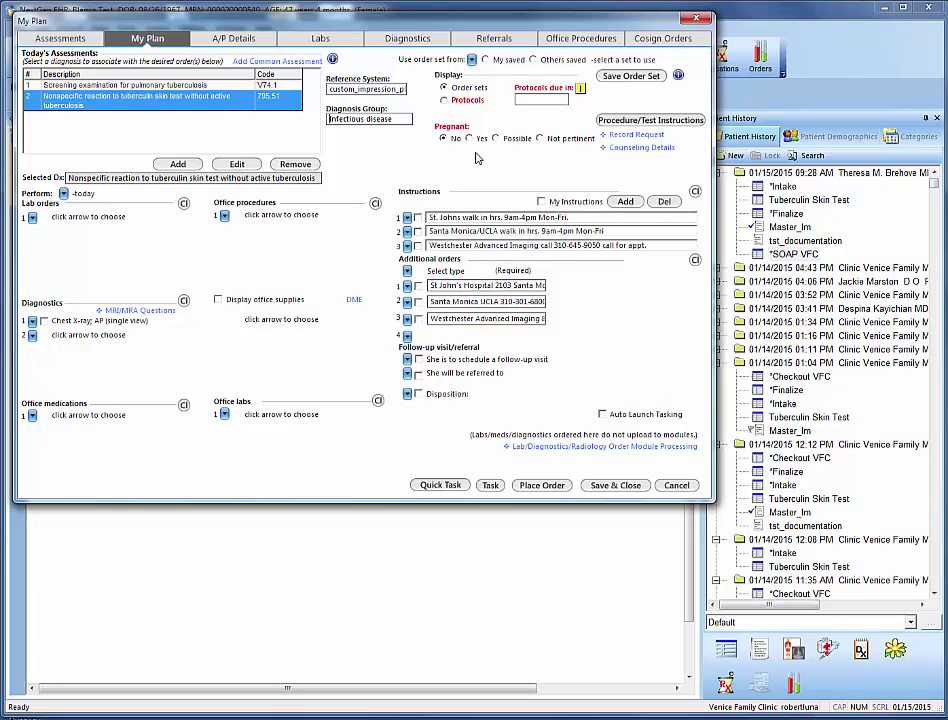
# Apply the Clinic Venice Family MD order set from other providers' saved sets
pyautogui.click(533, 60)
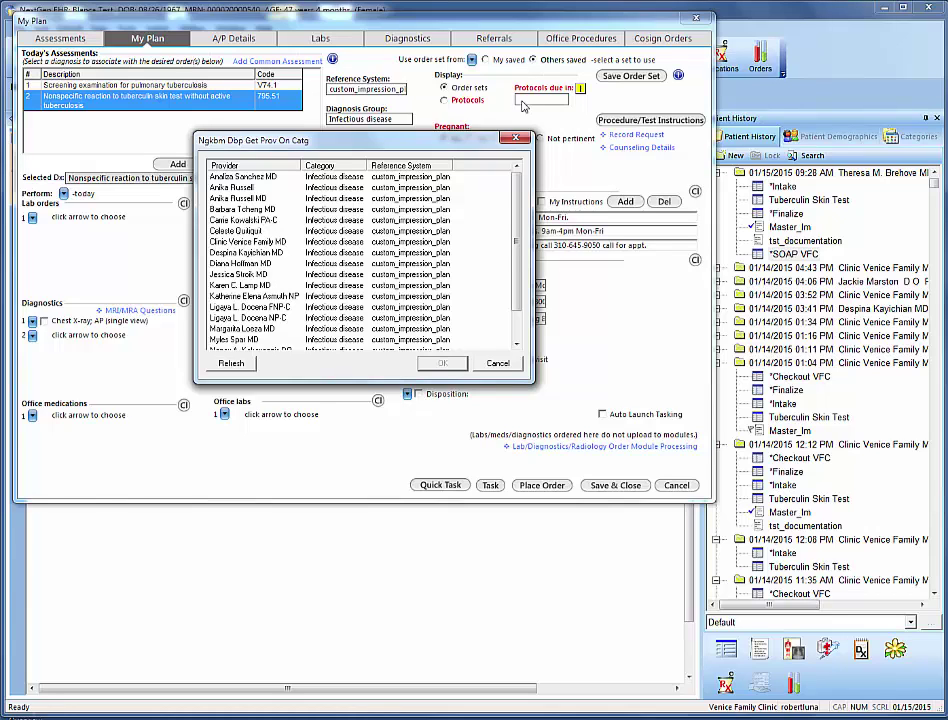
pyautogui.moveTo(518, 255)
pyautogui.mouseDown()
pyautogui.moveTo(518, 267)
pyautogui.moveTo(520, 250)
pyautogui.mouseUp()
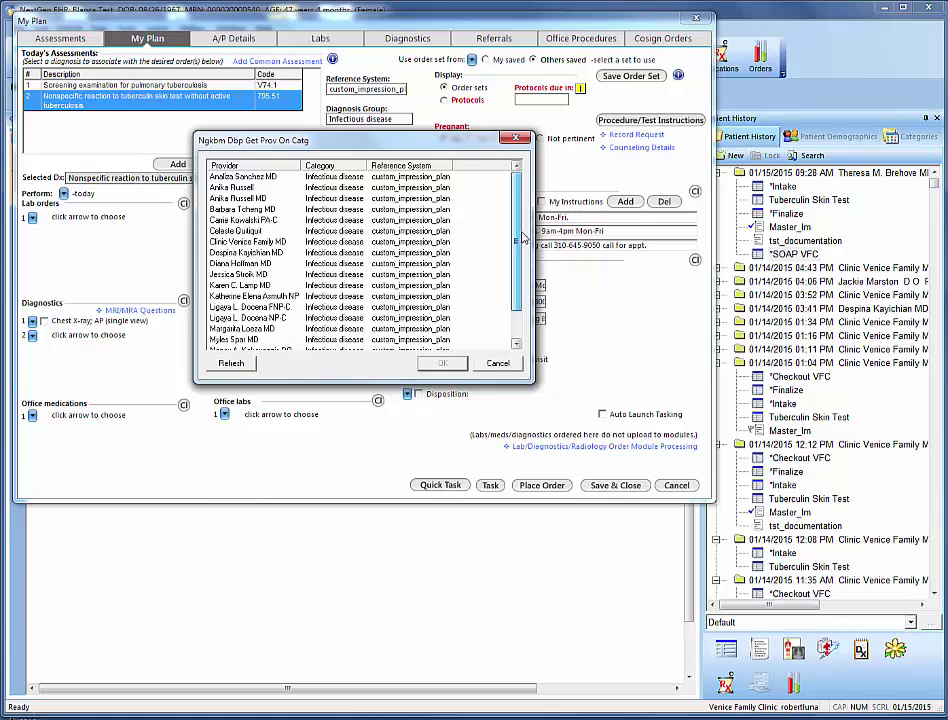
pyautogui.click(245, 244)
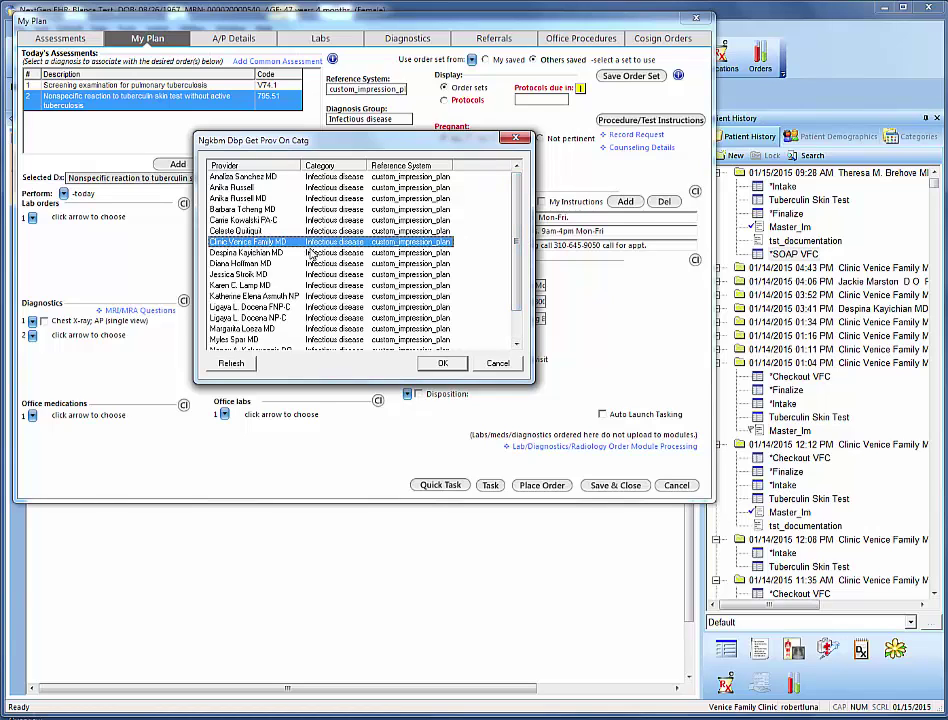
pyautogui.click(440, 364)
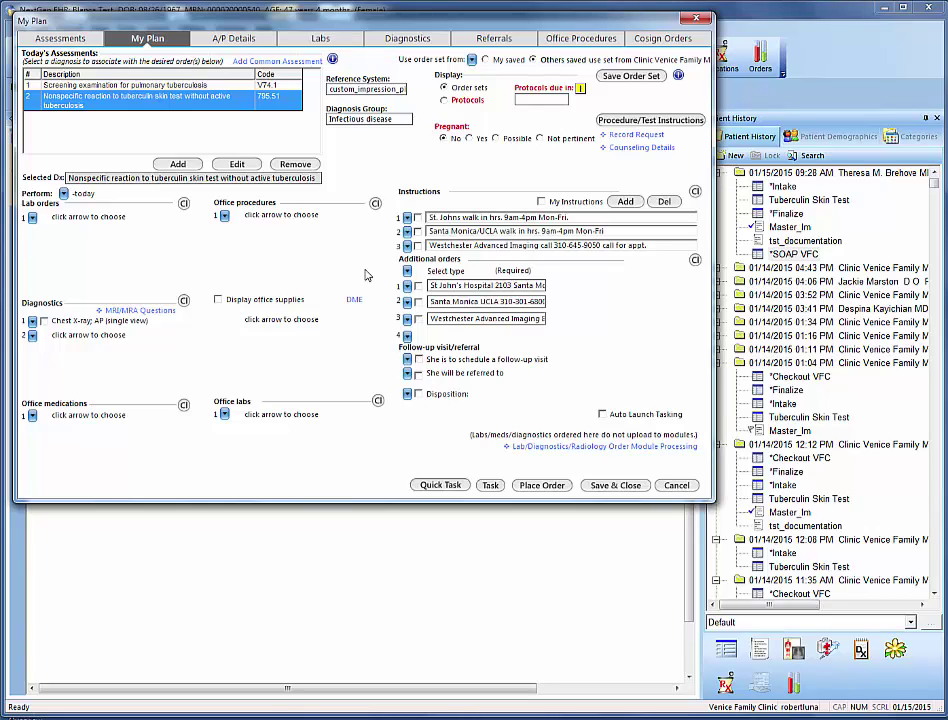
# Check the single-view AP chest X-ray and a follow-up visit
pyautogui.click(44, 322)
pyautogui.click(419, 360)
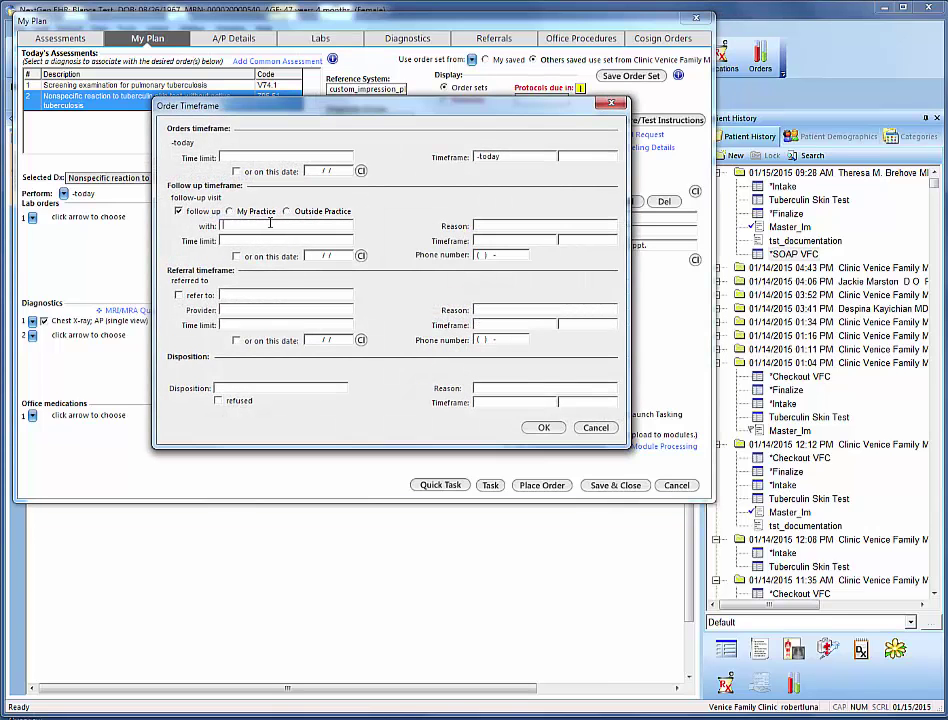
pyautogui.doubleClick(273, 226)
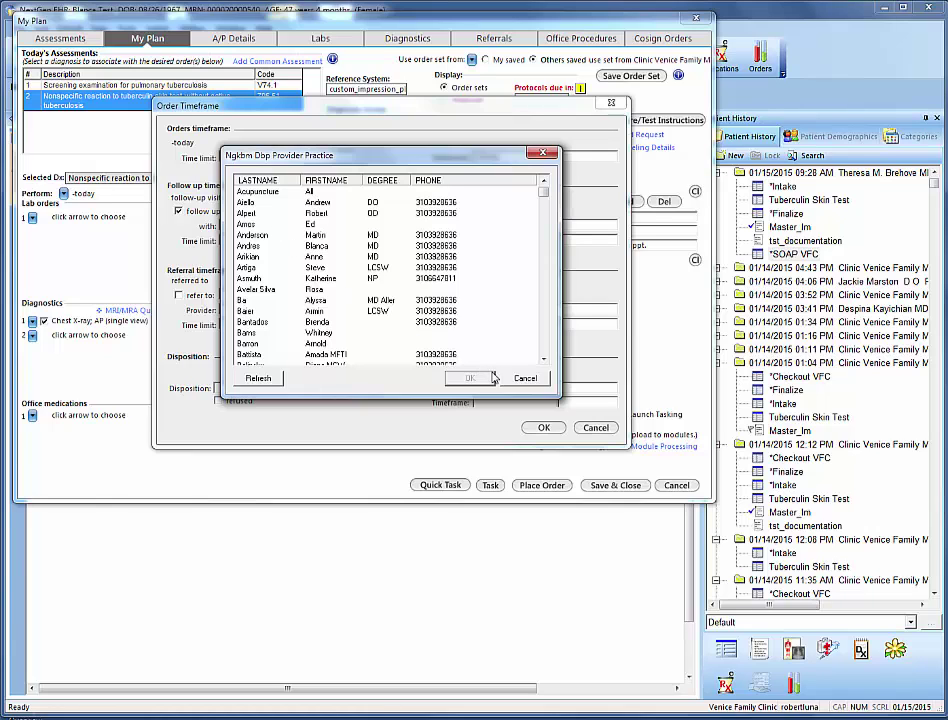
# Set a 1-week follow-up with MD, place the chest X-ray order, and save the plan
pyautogui.click(525, 378)
pyautogui.write('MD')
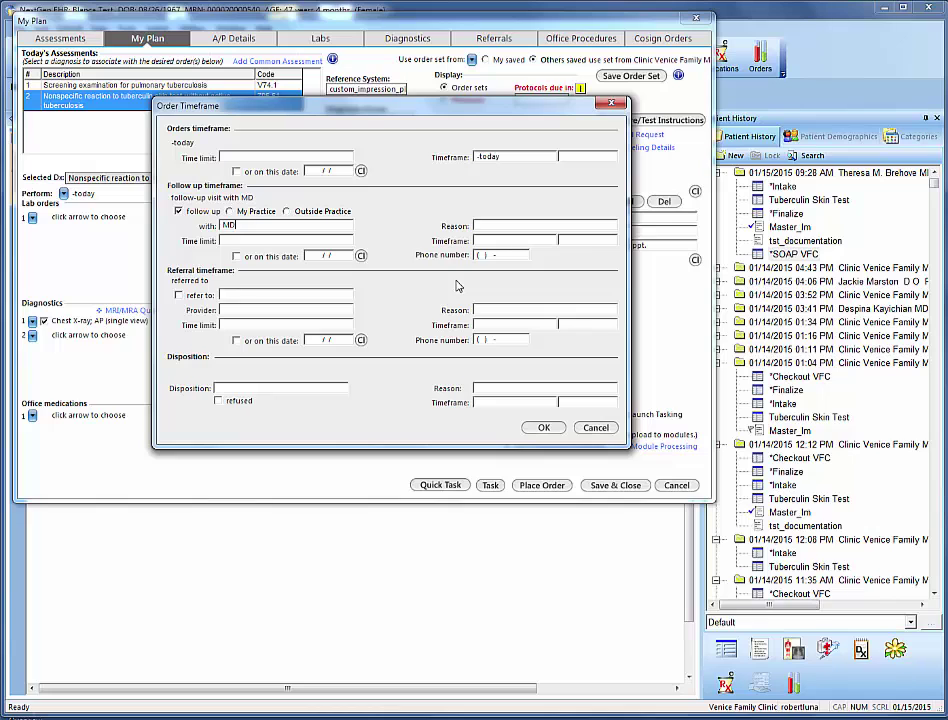
pyautogui.click(517, 227)
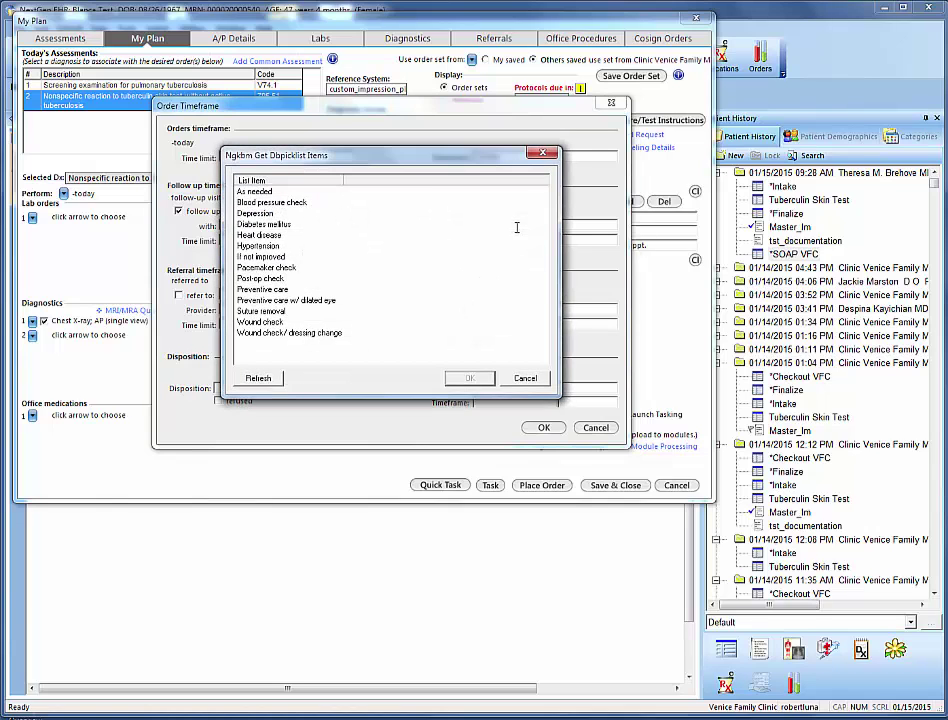
pyautogui.click(526, 380)
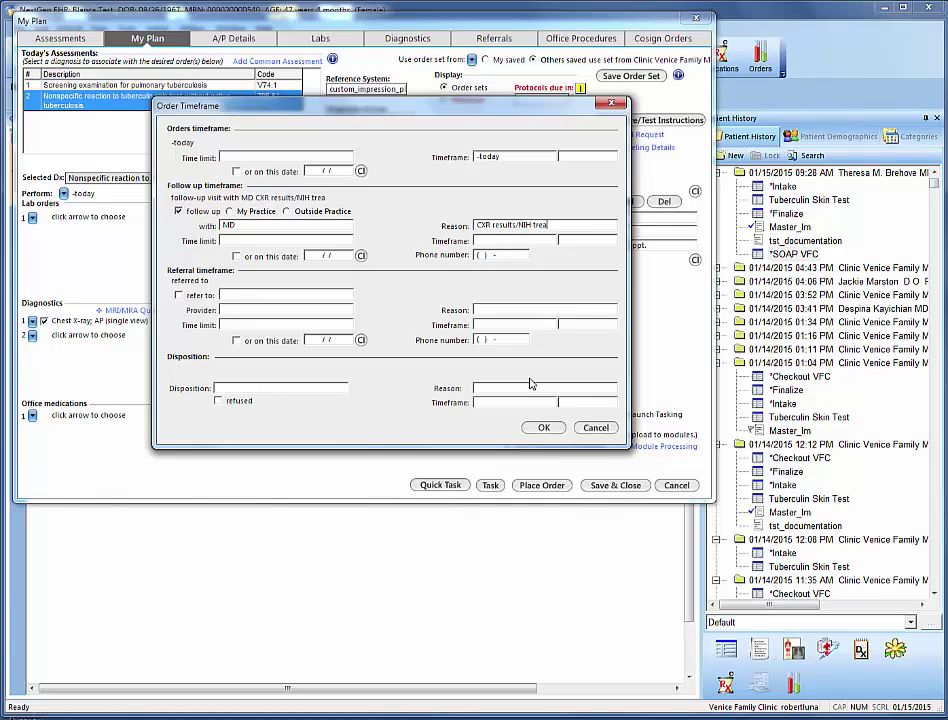
pyautogui.click(482, 240)
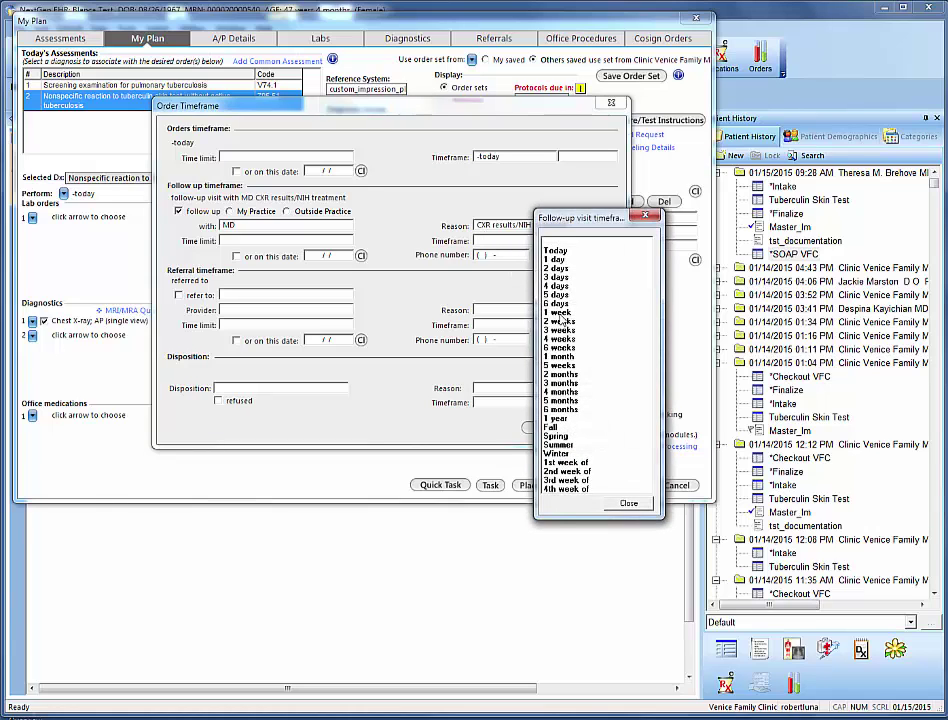
pyautogui.doubleClick(560, 321)
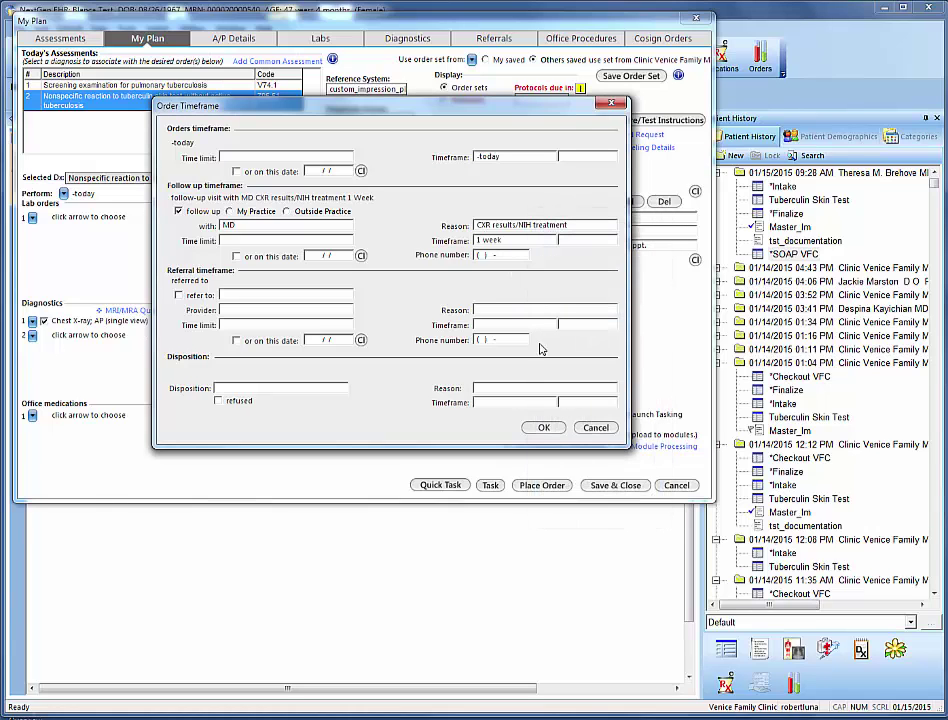
pyautogui.click(543, 429)
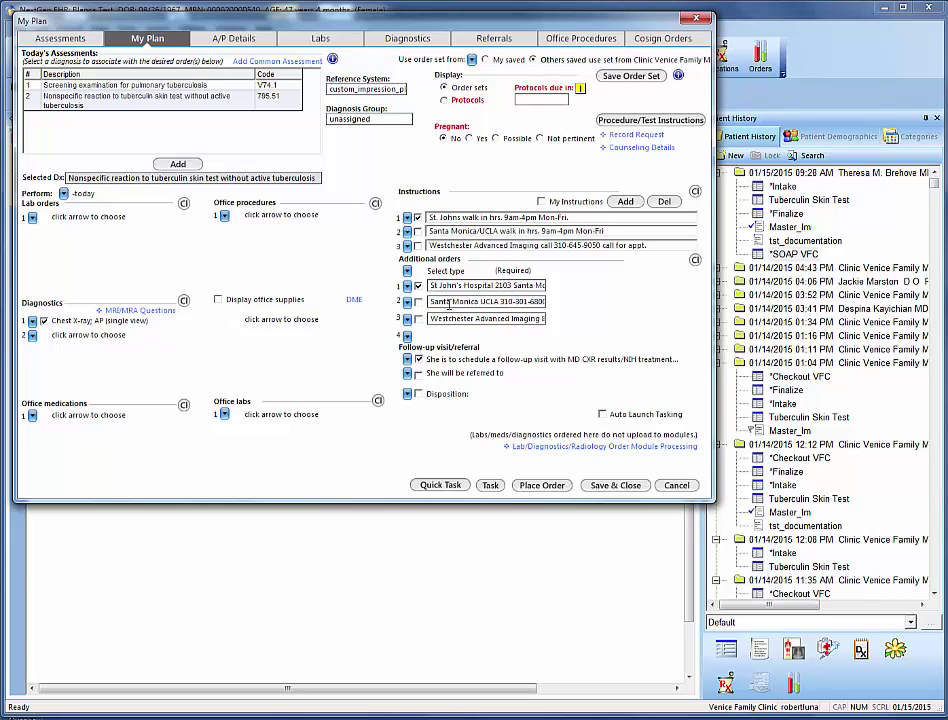
pyautogui.click(545, 486)
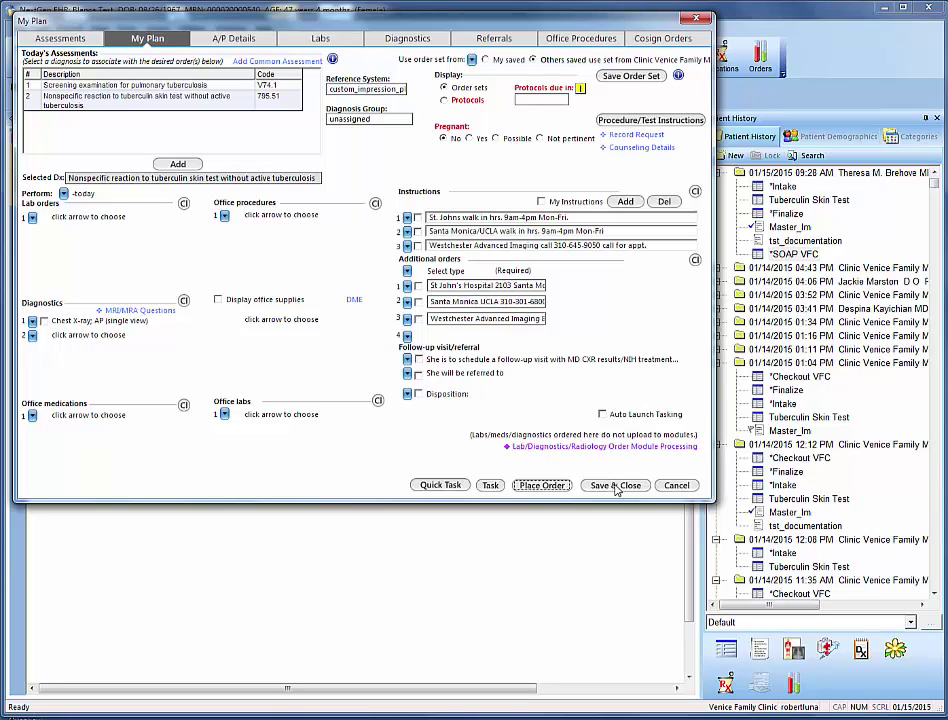
pyautogui.click(617, 486)
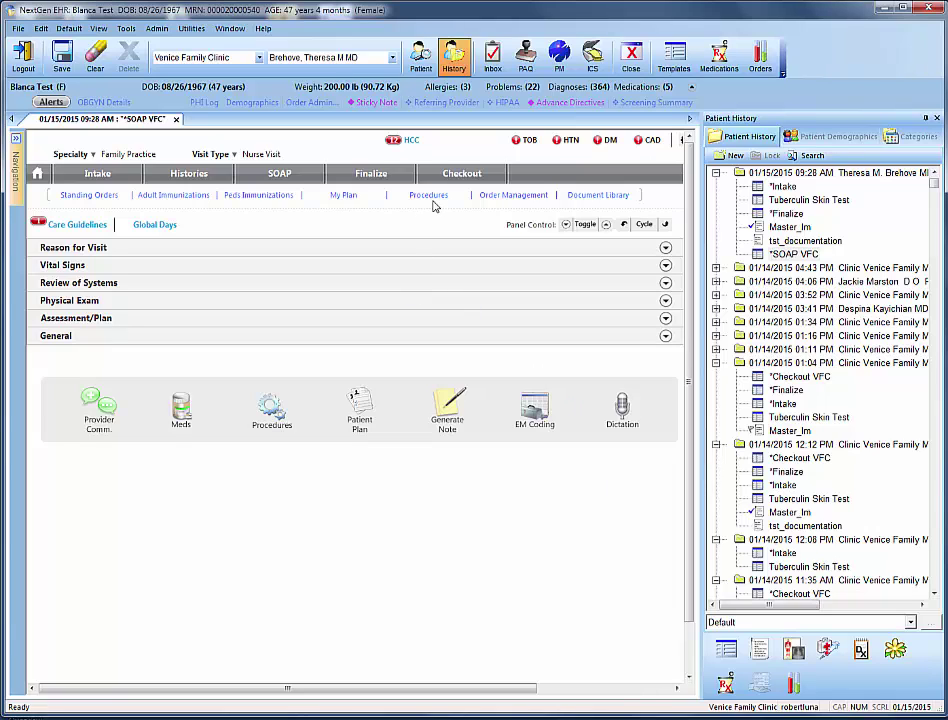
# Generate a requisition for the Chest X-ray AP (single view) order, code 71010, from Checkout Diagnostics
pyautogui.click(473, 177)
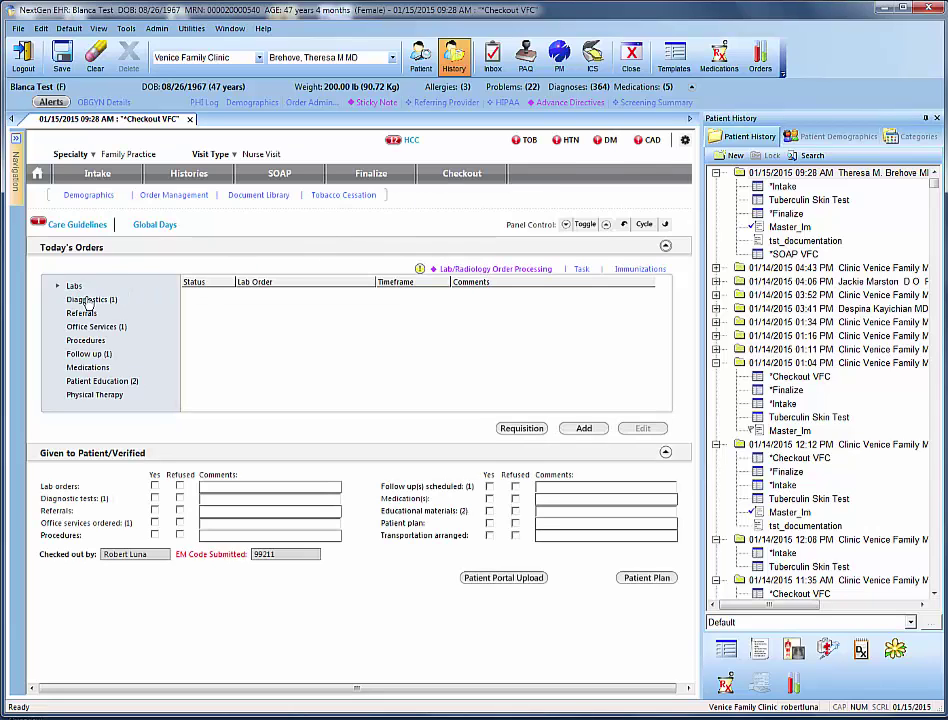
pyautogui.click(89, 300)
pyautogui.click(296, 296)
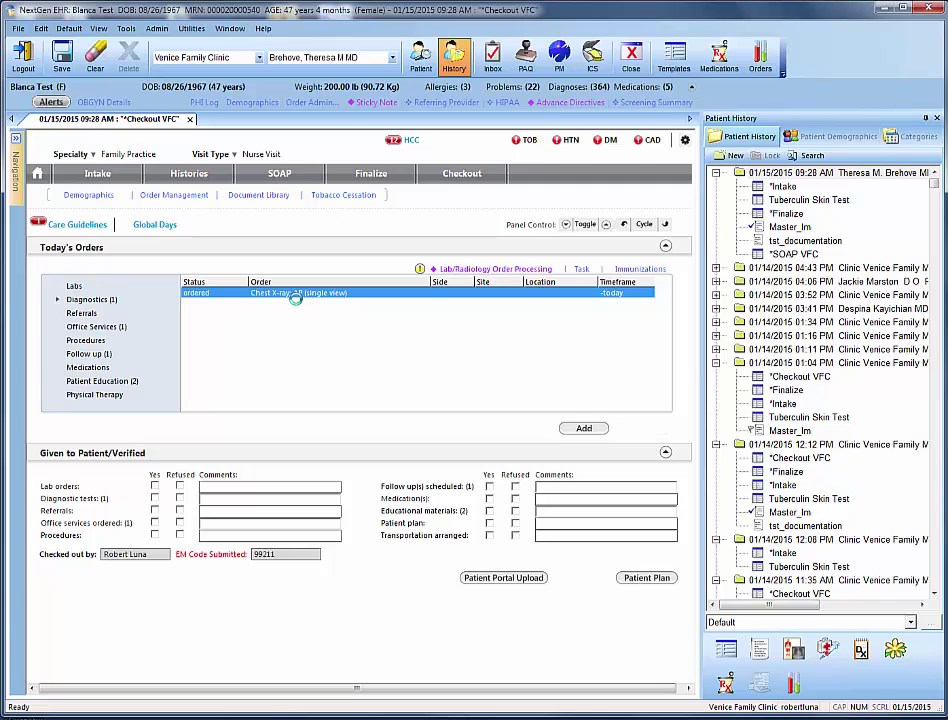
pyautogui.click(519, 429)
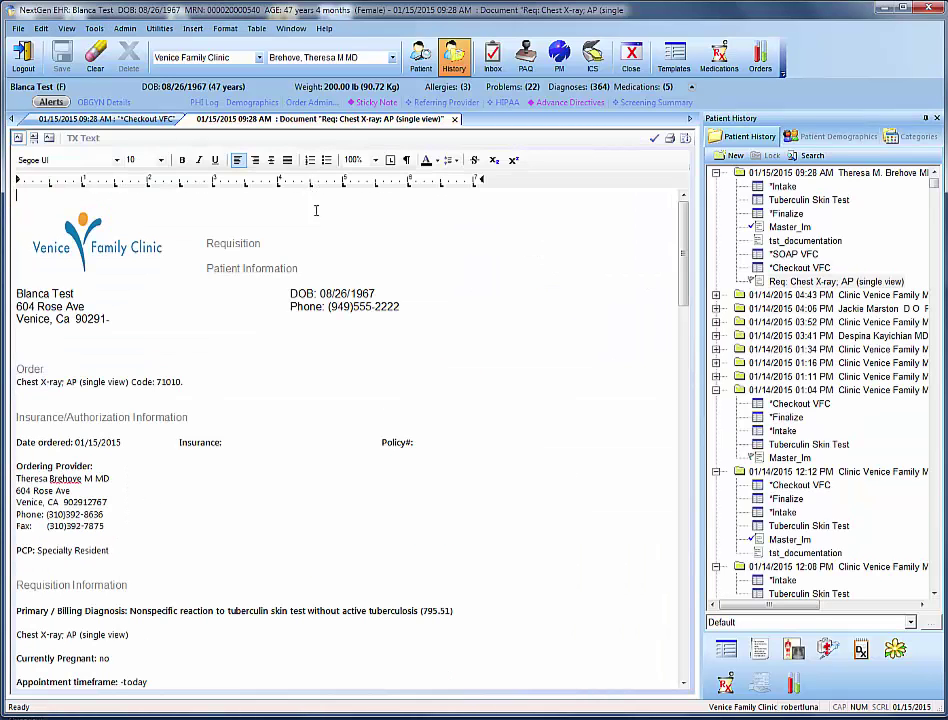
# Change the requisition heading to 'Requisition: Saint Johns' and save the document when closing it
pyautogui.doubleClick(270, 246)
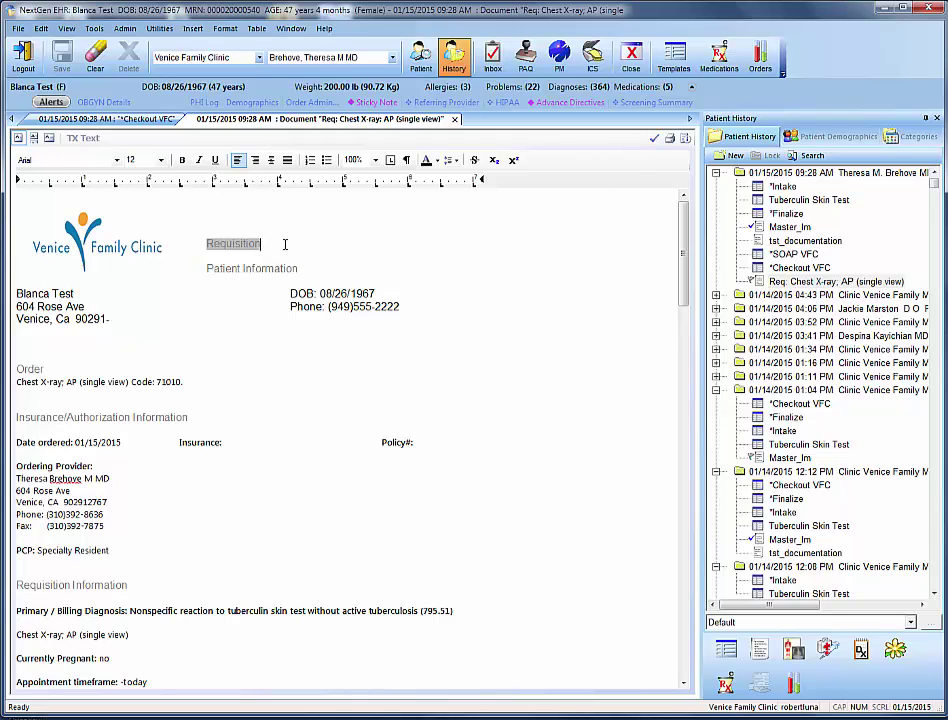
pyautogui.write(': Saint')
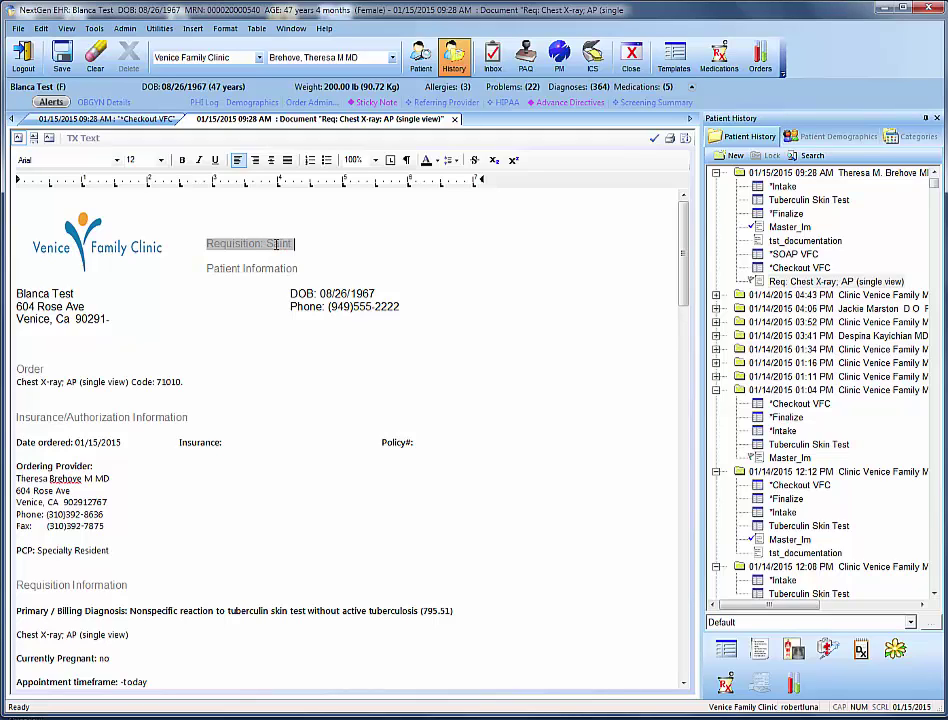
pyautogui.write(' Johns')
pyautogui.click(455, 120)
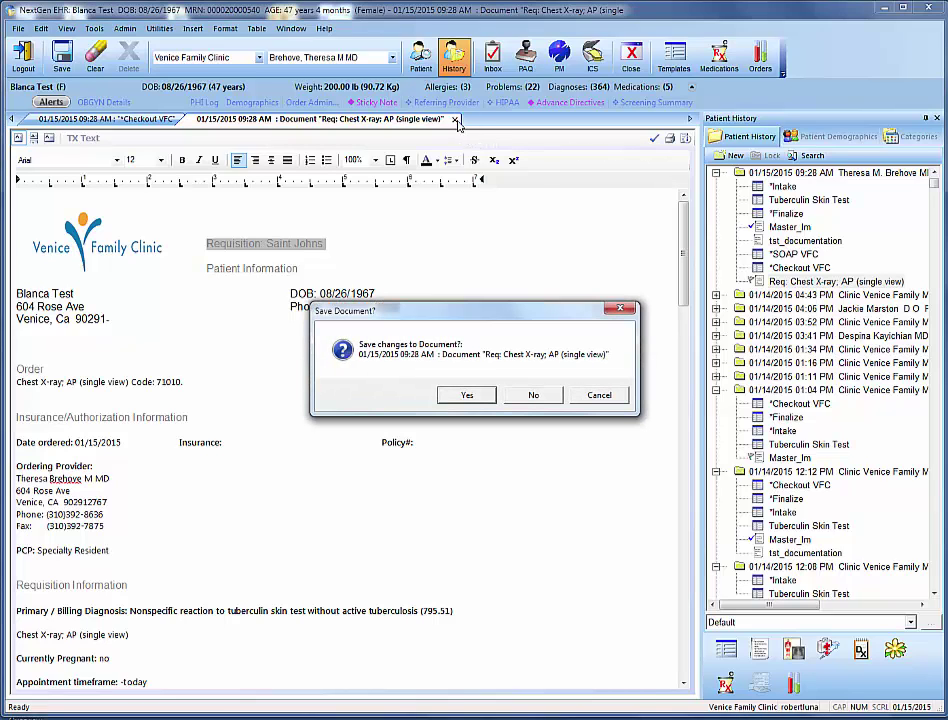
pyautogui.click(467, 395)
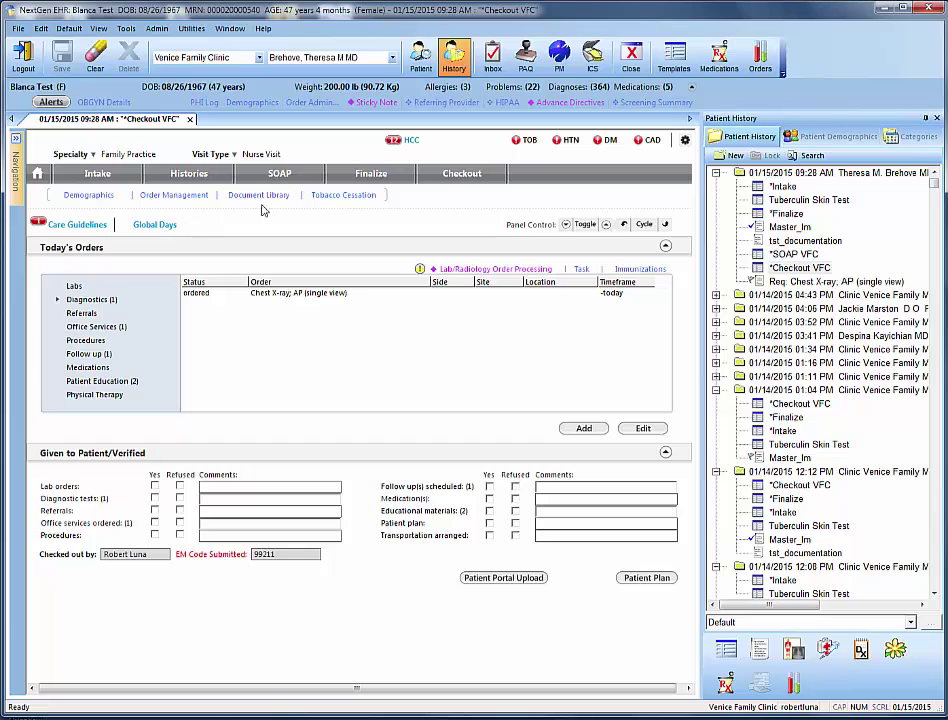
# Mark diagnostic tests, follow-ups scheduled and educational materials as Yes in checkout, and save
pyautogui.moveTo(15, 140)
pyautogui.click(154, 497)
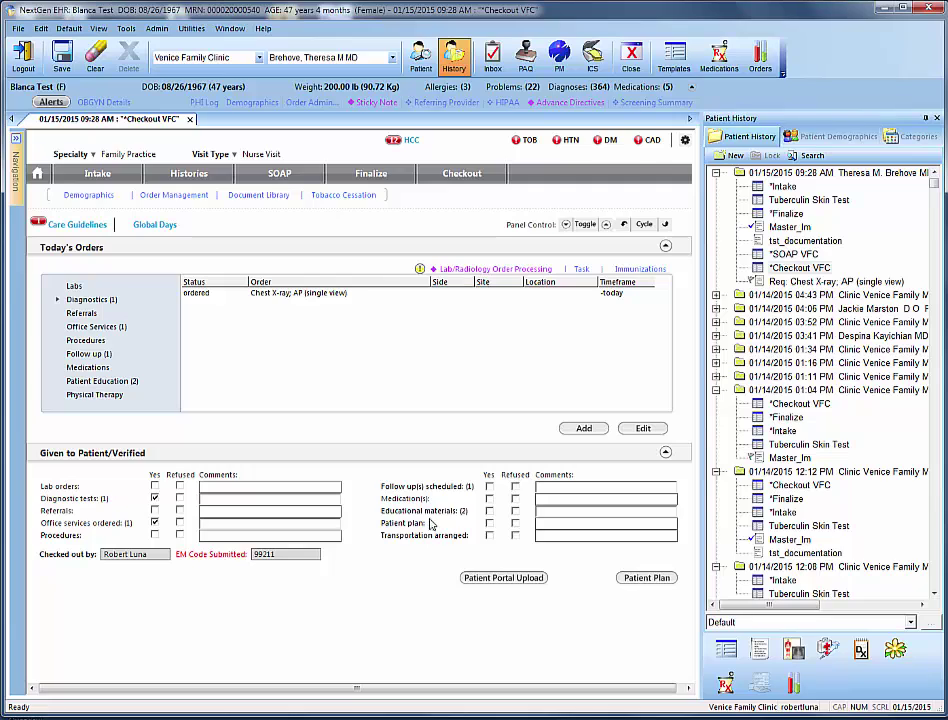
pyautogui.click(489, 486)
pyautogui.click(489, 511)
pyautogui.hotkey('ctrl', 's')
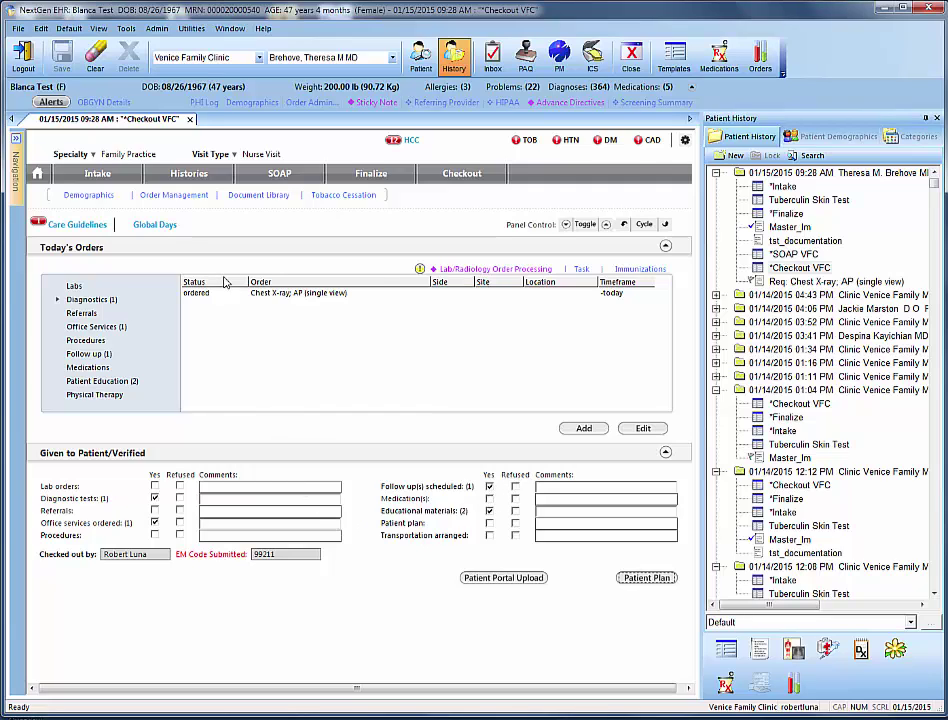
pyautogui.moveTo(18, 185)
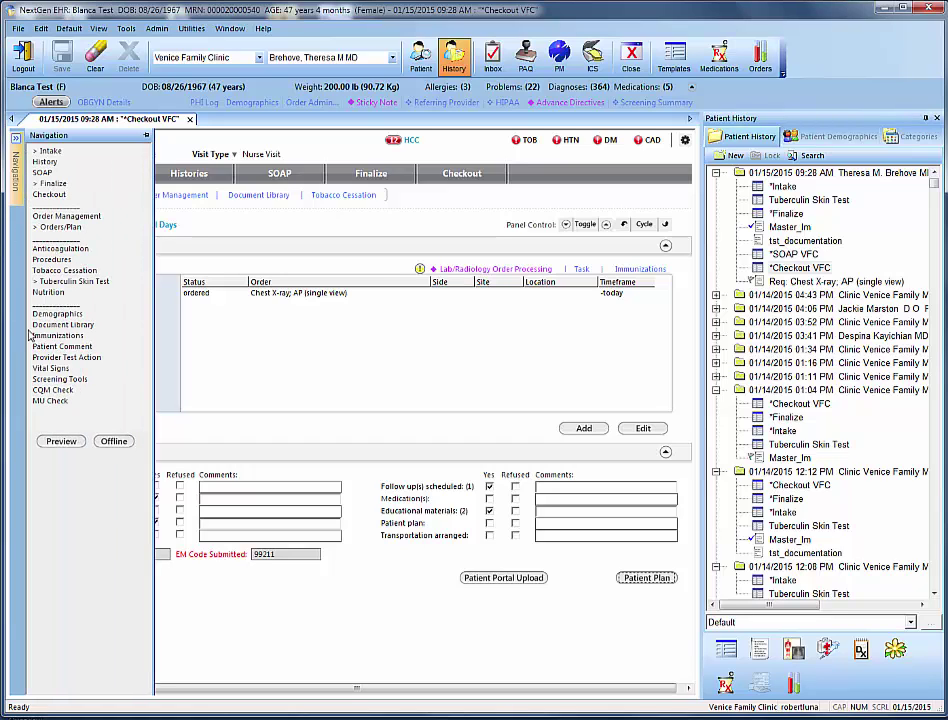
pyautogui.click(60, 442)
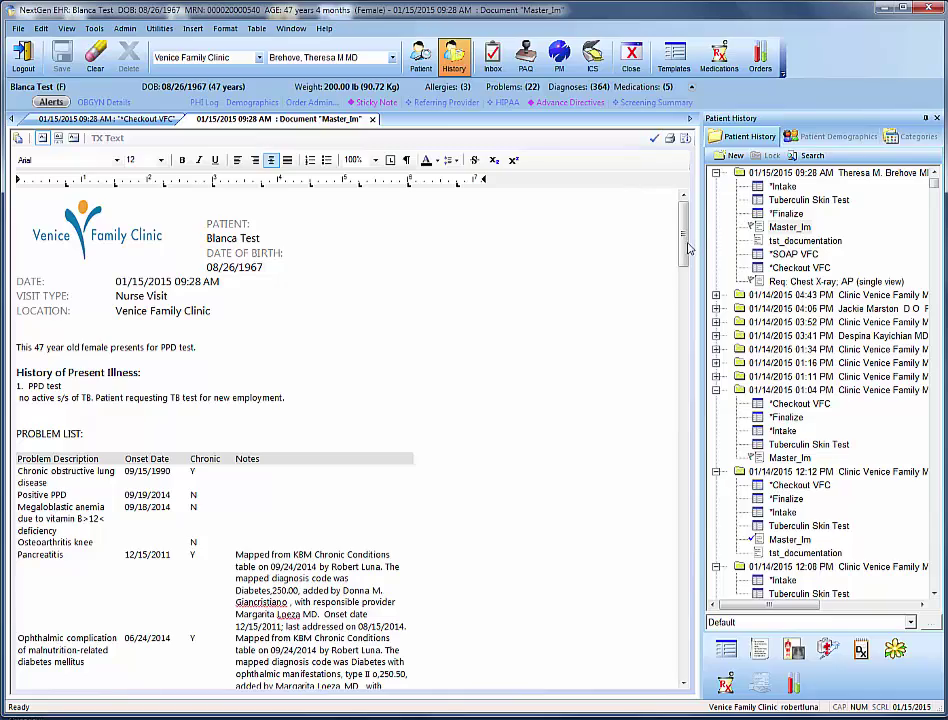
pyautogui.moveTo(684, 235); pyautogui.dragTo(676, 506)
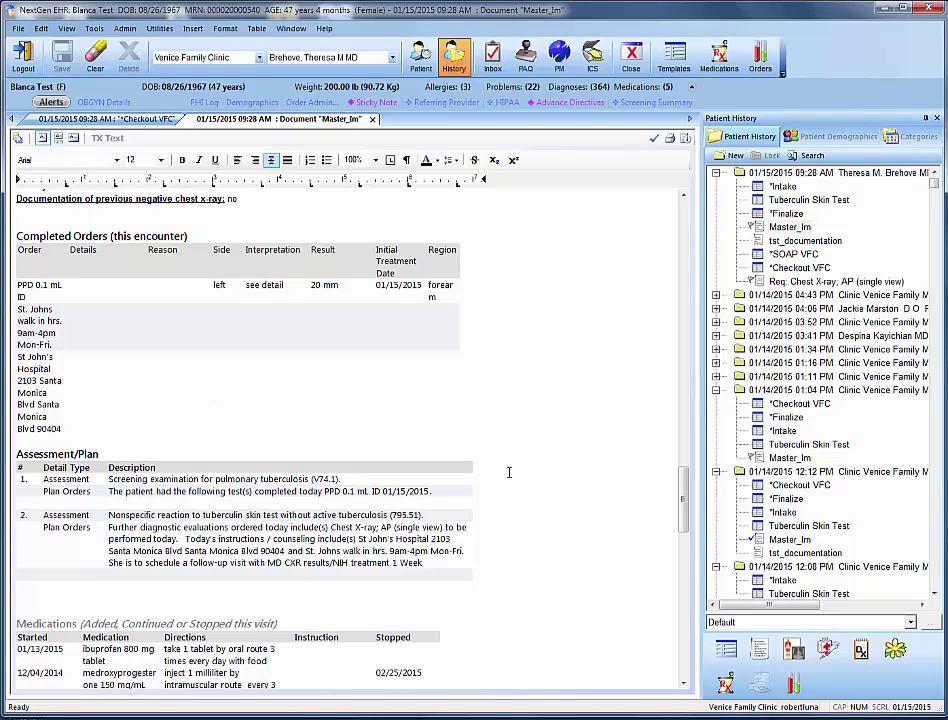
pyautogui.click(372, 120)
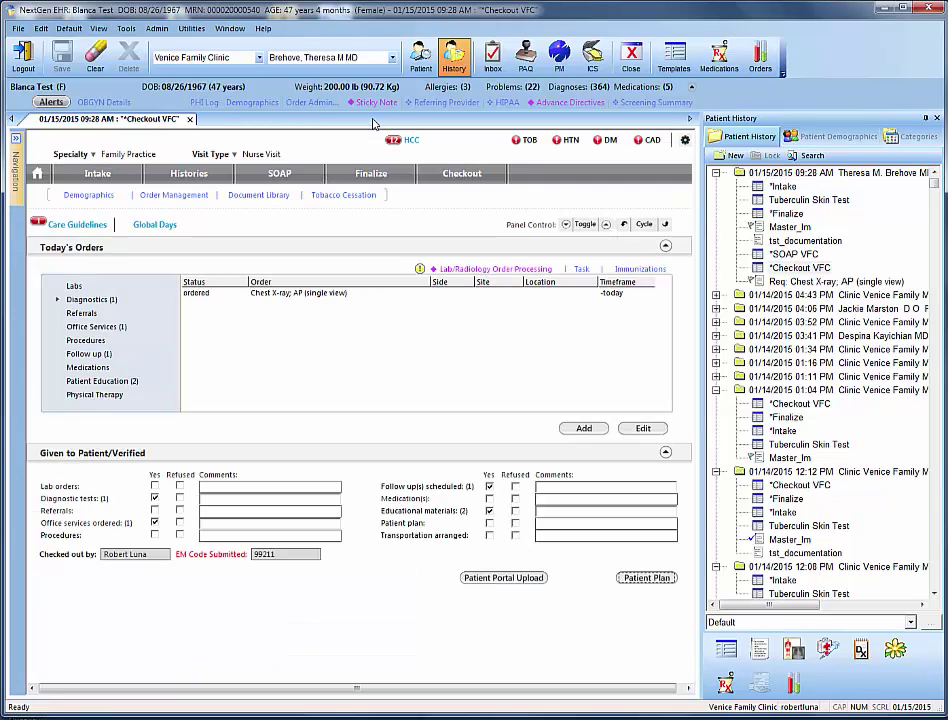
# Print the Req: Chest X-ray requisition from Patient History on the Finalize form
pyautogui.click(371, 175)
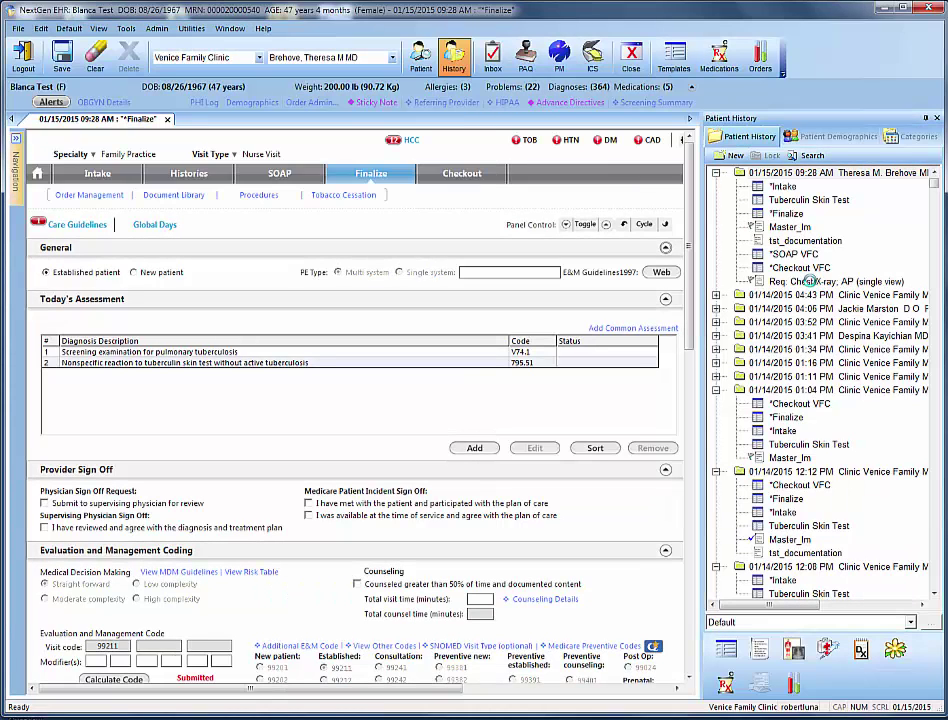
pyautogui.doubleClick(806, 282)
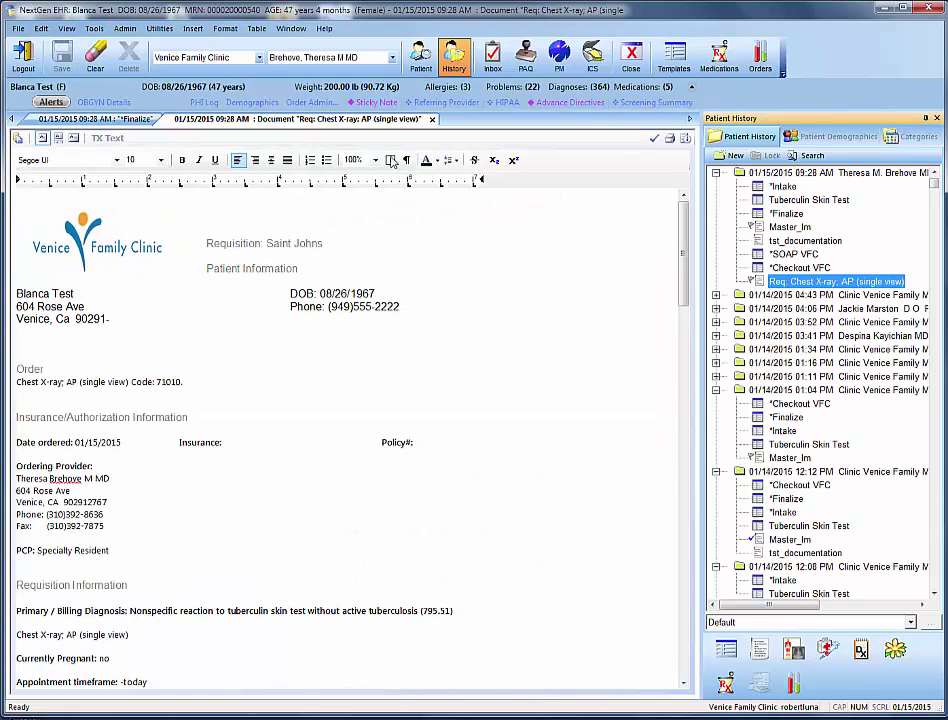
pyautogui.click(671, 140)
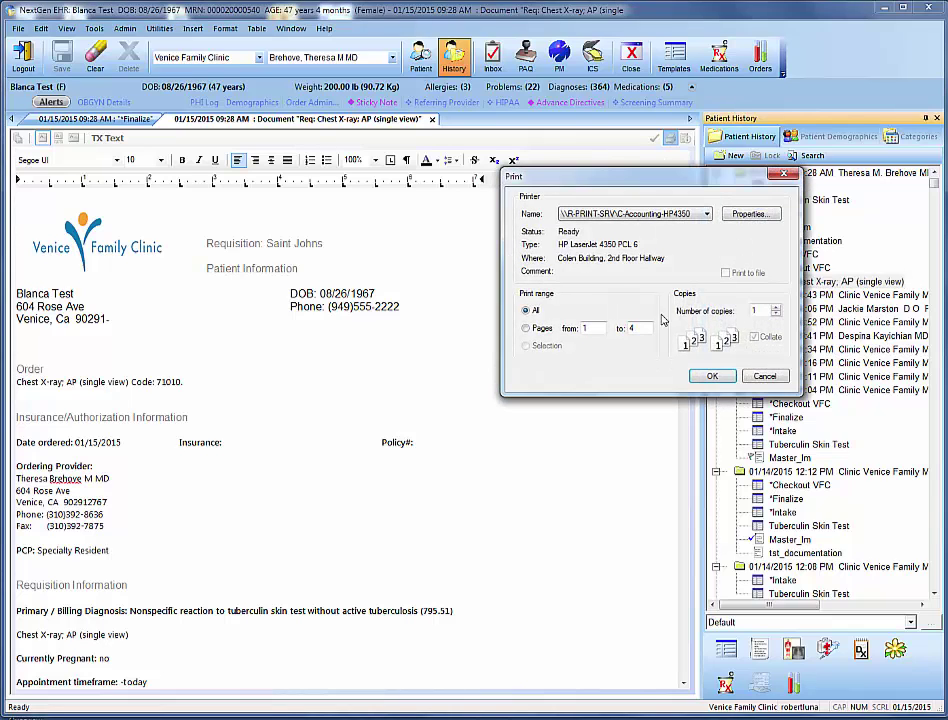
pyautogui.click(712, 376)
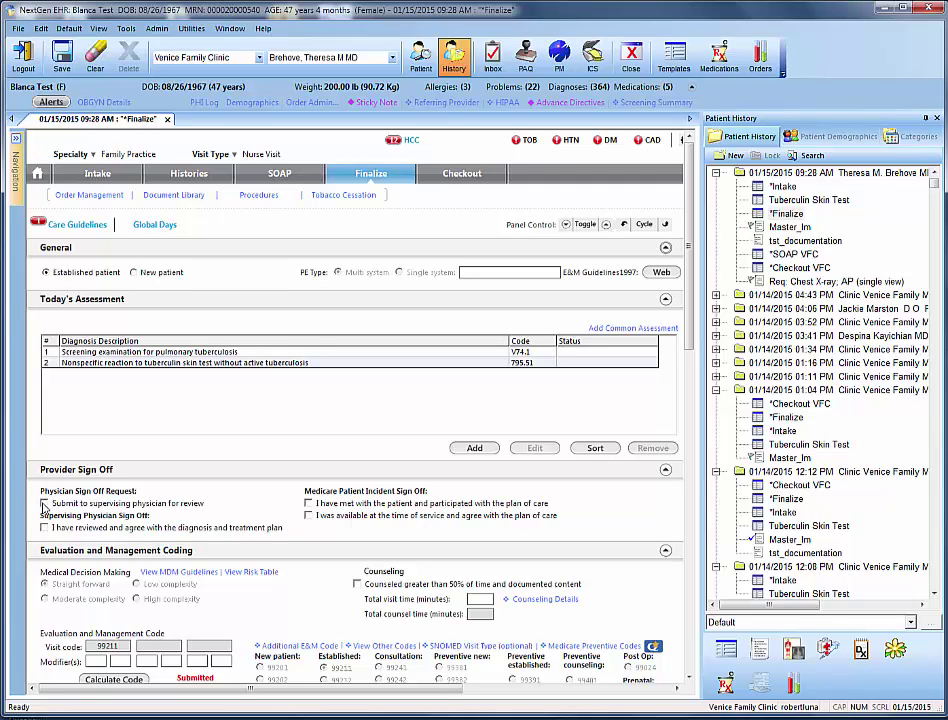
# Submit the visit for supervising physician review with one provider added as sign-off task recipient
pyautogui.click(44, 504)
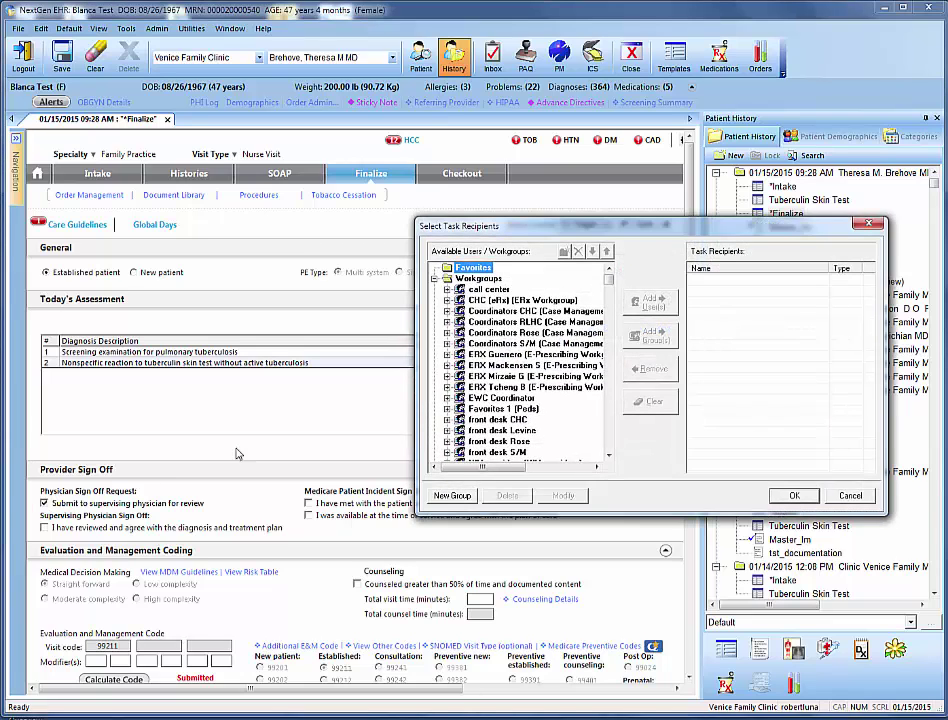
pyautogui.click(608, 295)
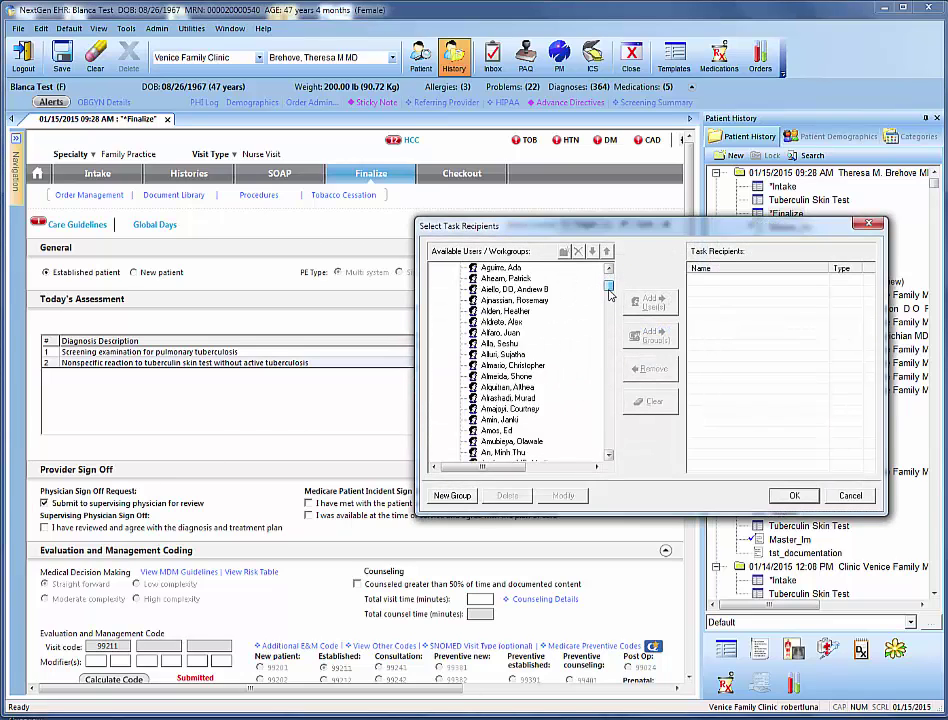
pyautogui.moveTo(608, 296); pyautogui.dragTo(611, 332)
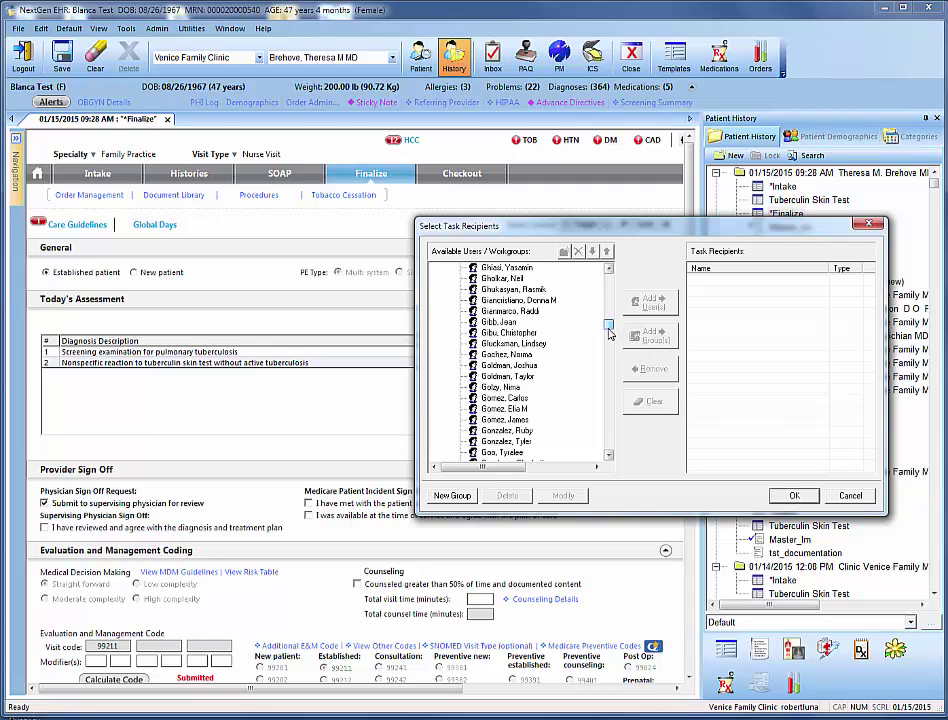
pyautogui.scroll(2, 511, 345)
pyautogui.scroll(-3, 511, 346)
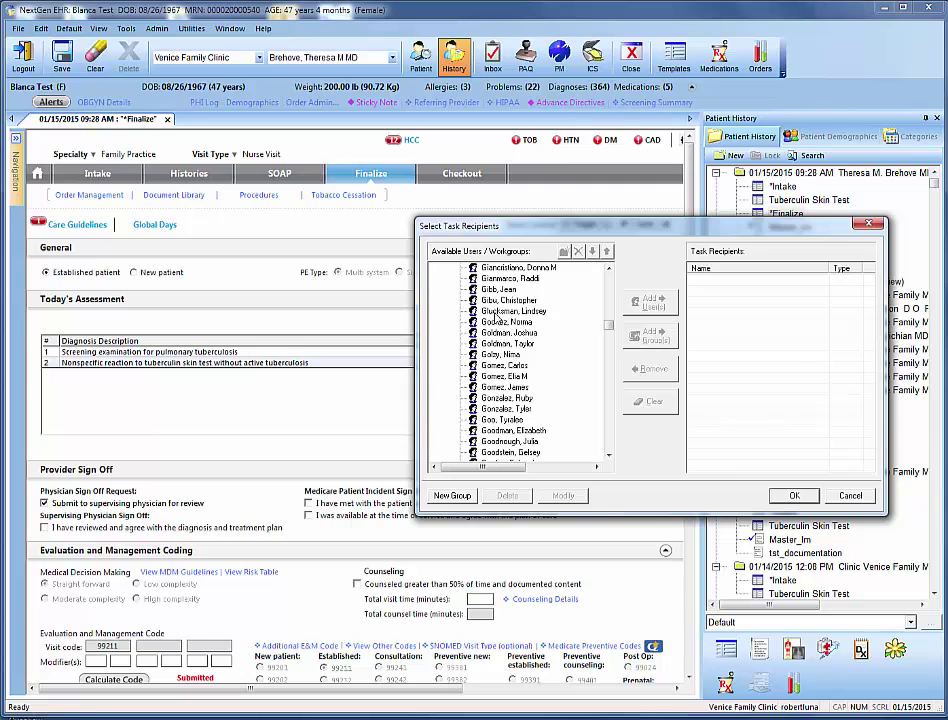
pyautogui.click(515, 268)
pyautogui.click(652, 303)
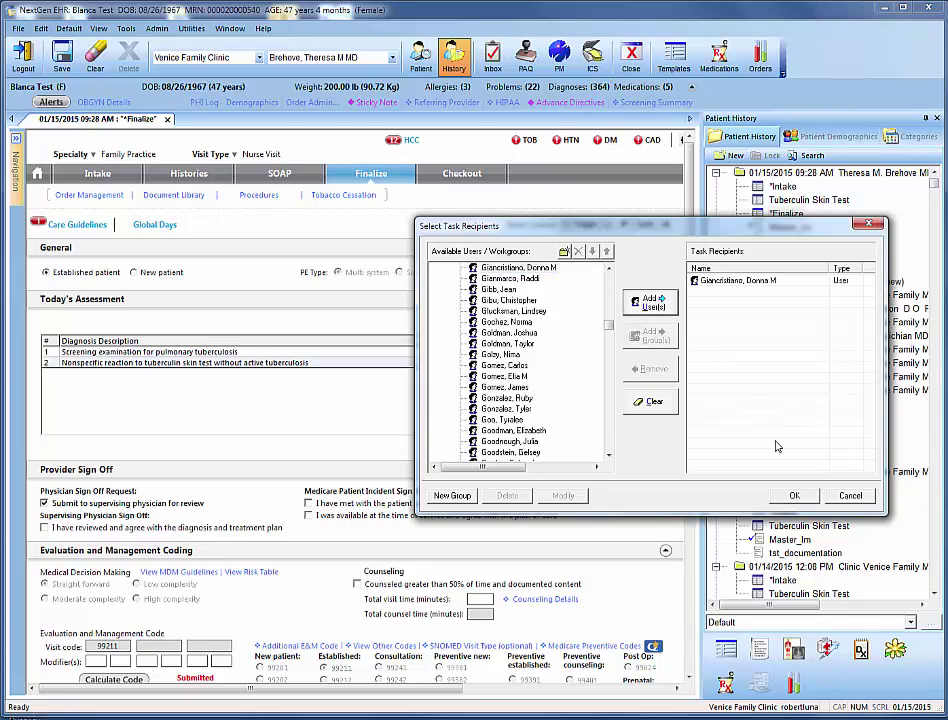
pyautogui.click(792, 496)
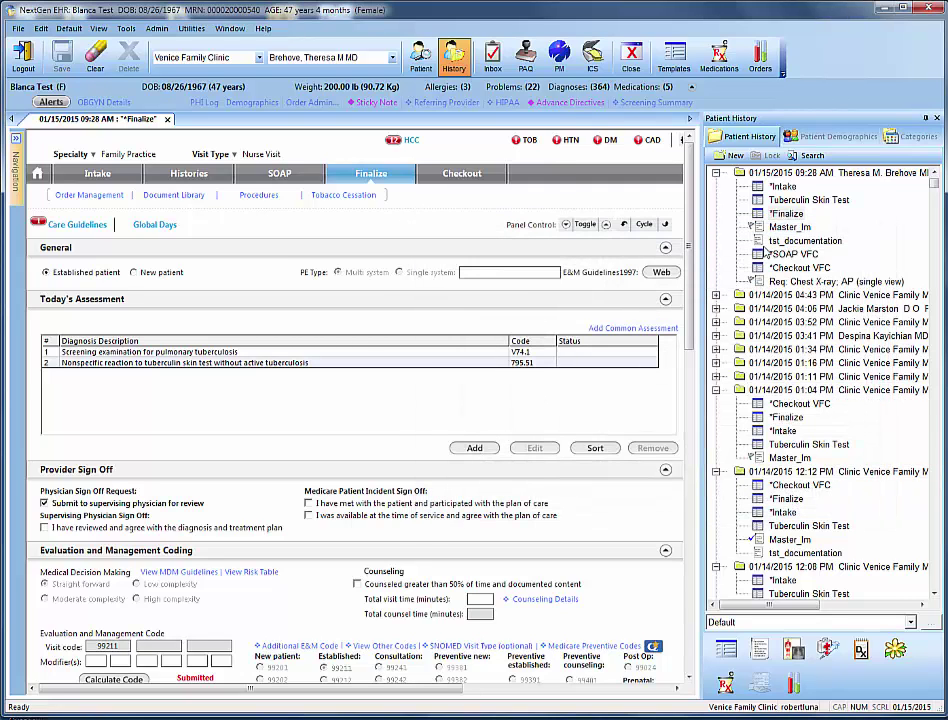